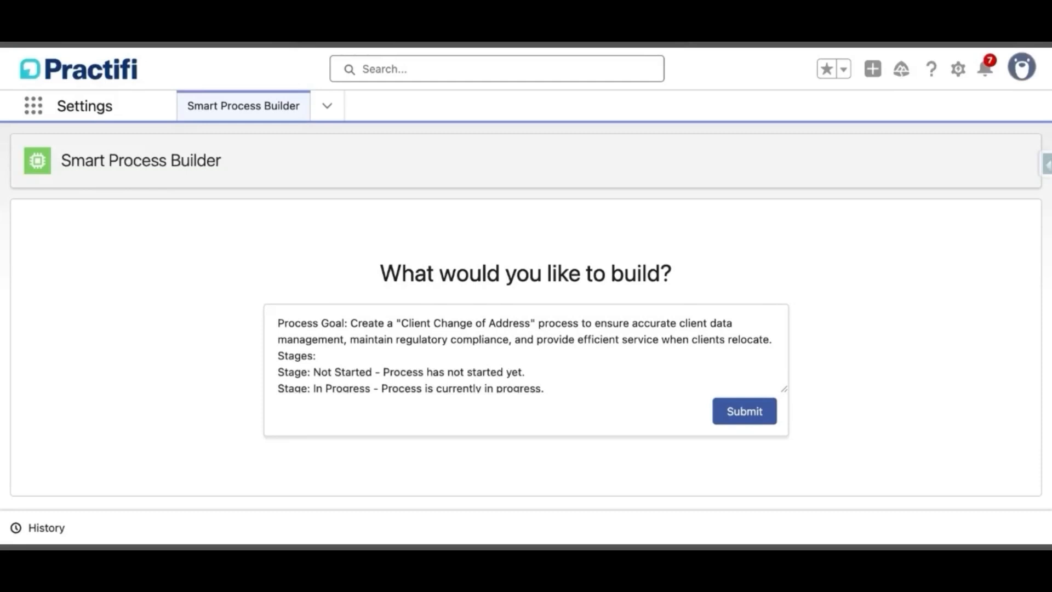
- Read through the process goal, stages and tasks in the Client Change of Address prompt
scroll(525, 348, "down", 1)
scroll(525, 348, "down", 2)
scroll(613, 359, "down", 1)
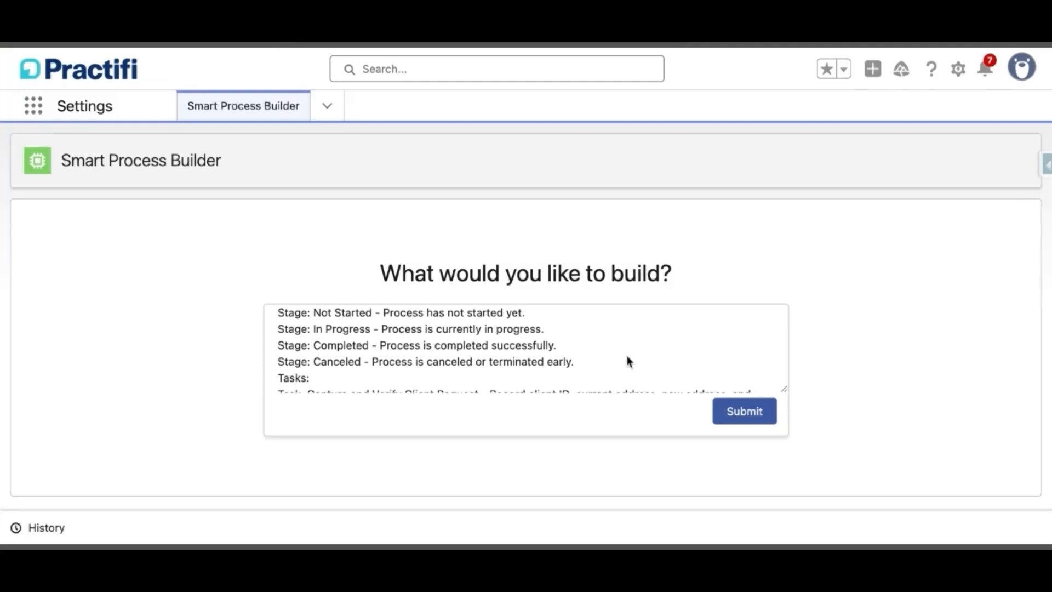
scroll(630, 363, "down", 1)
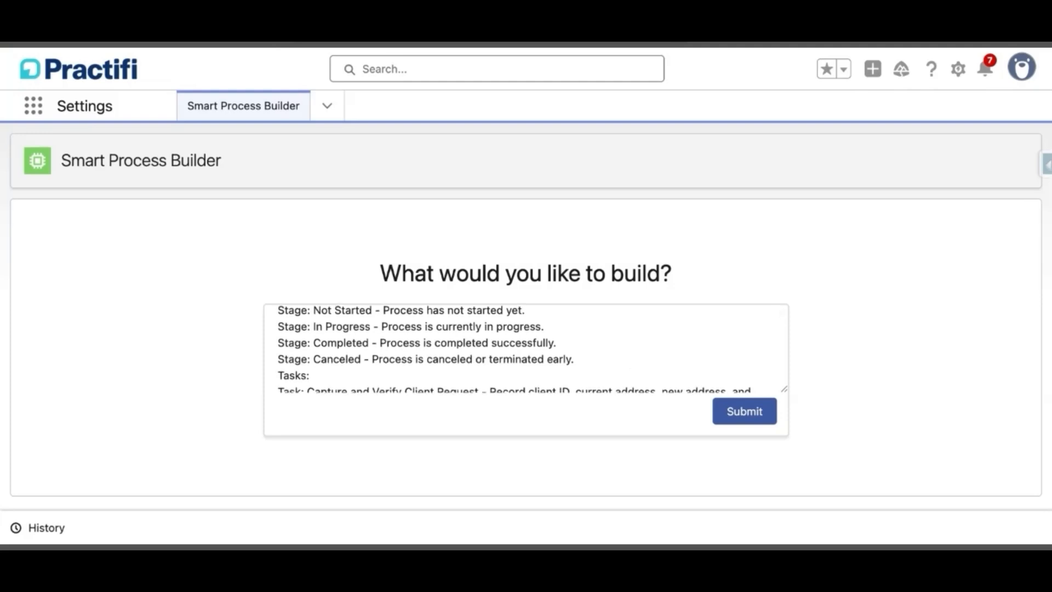
scroll(514, 349, "down", 3)
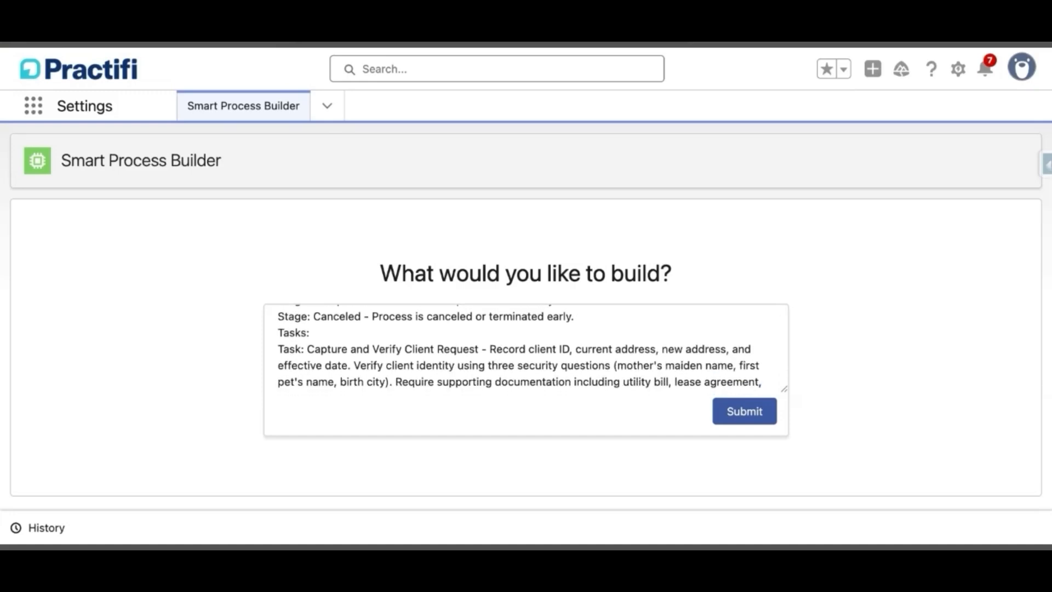
scroll(685, 350, "down", 1)
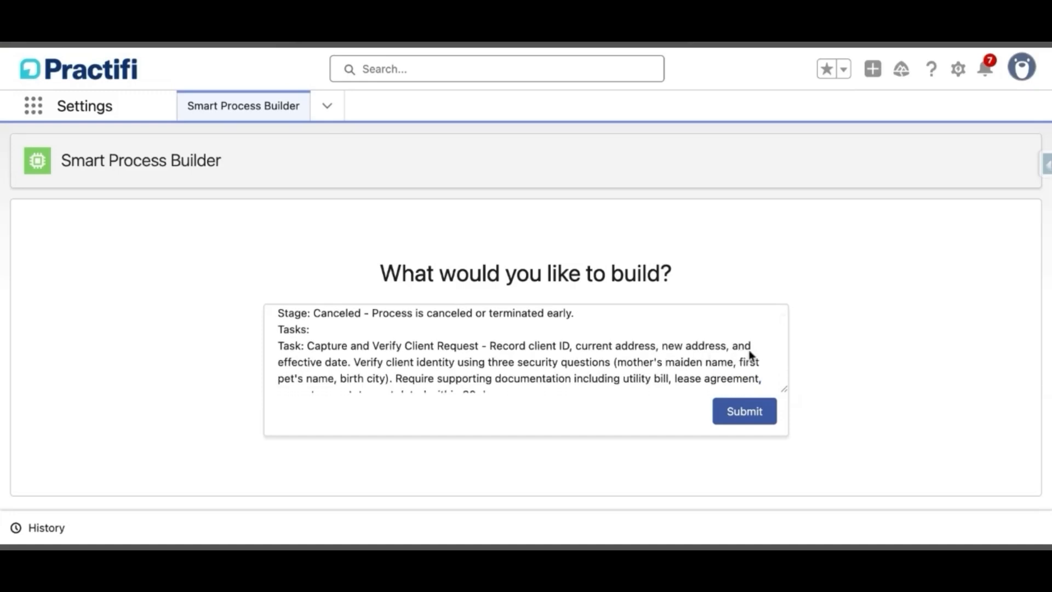
scroll(751, 355, "down", 4)
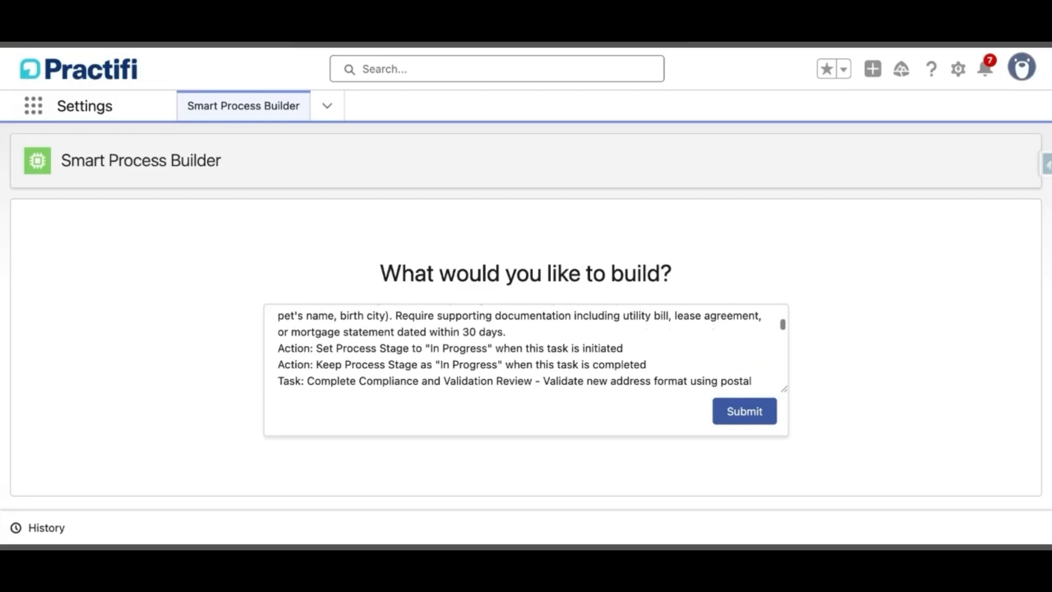
scroll(751, 355, "down", 2)
scroll(523, 349, "down", 2)
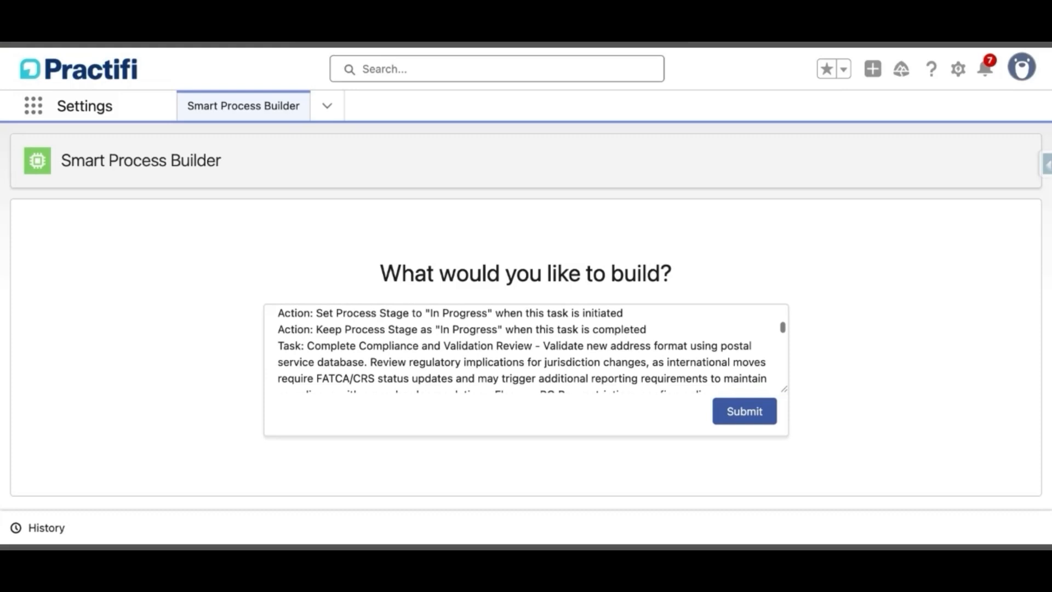
scroll(523, 349, "down", 1)
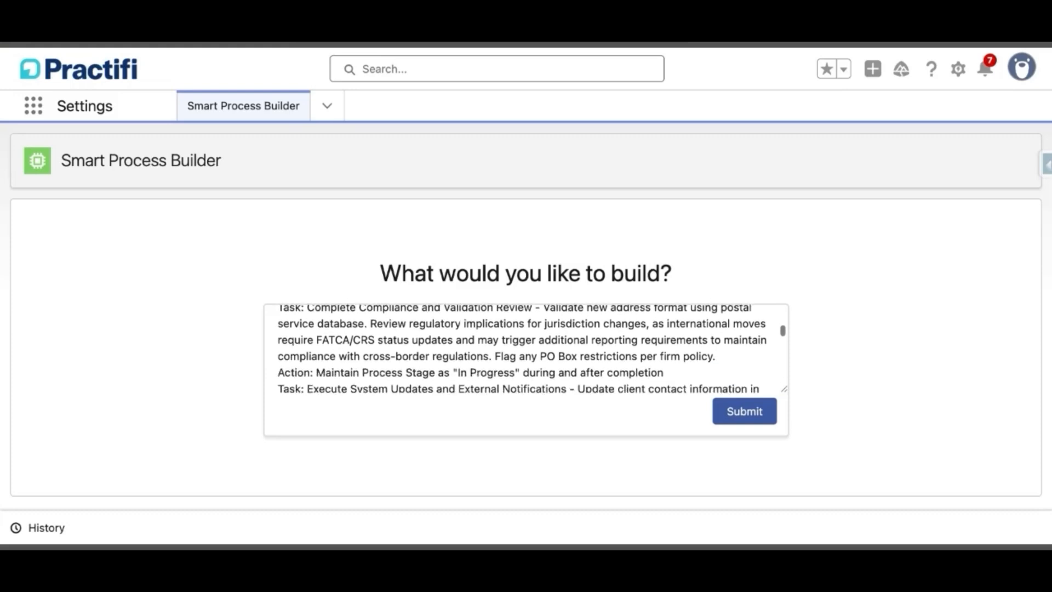
scroll(522, 350, "down", 3)
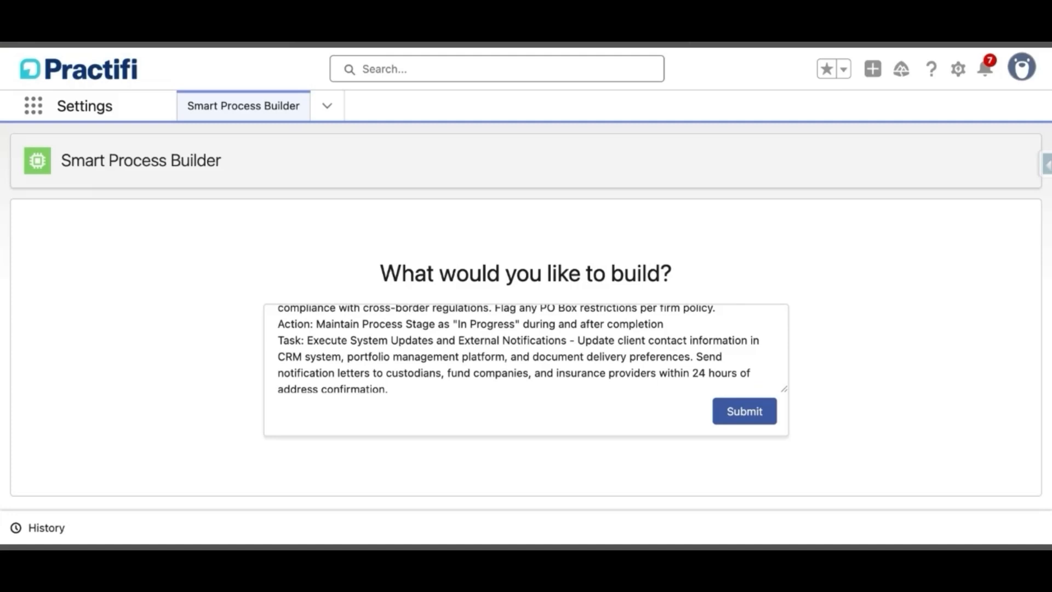
scroll(522, 349, "down", 2)
scroll(523, 349, "down", 2)
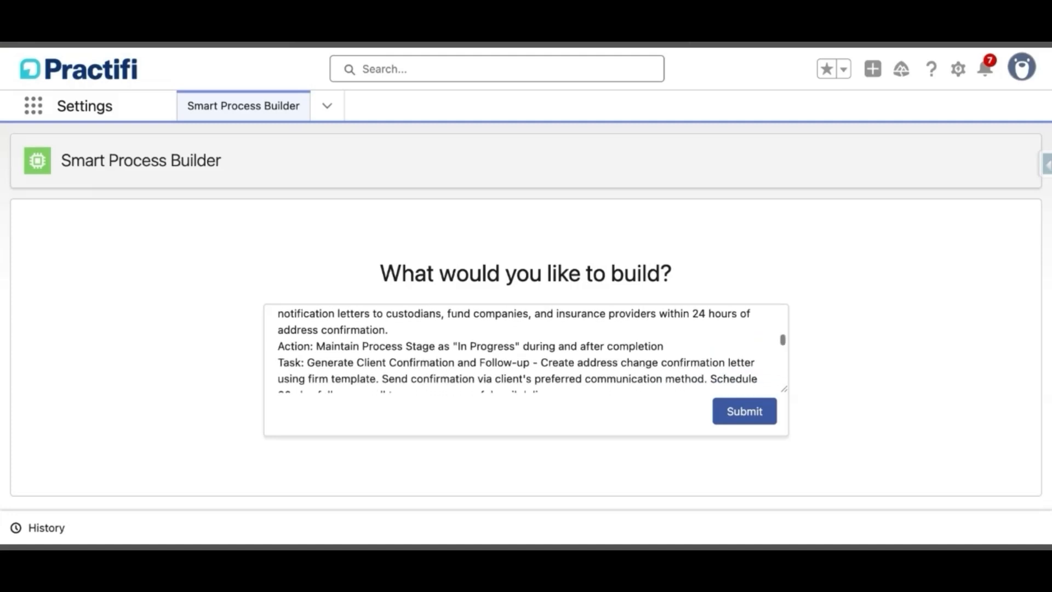
scroll(523, 349, "down", 2)
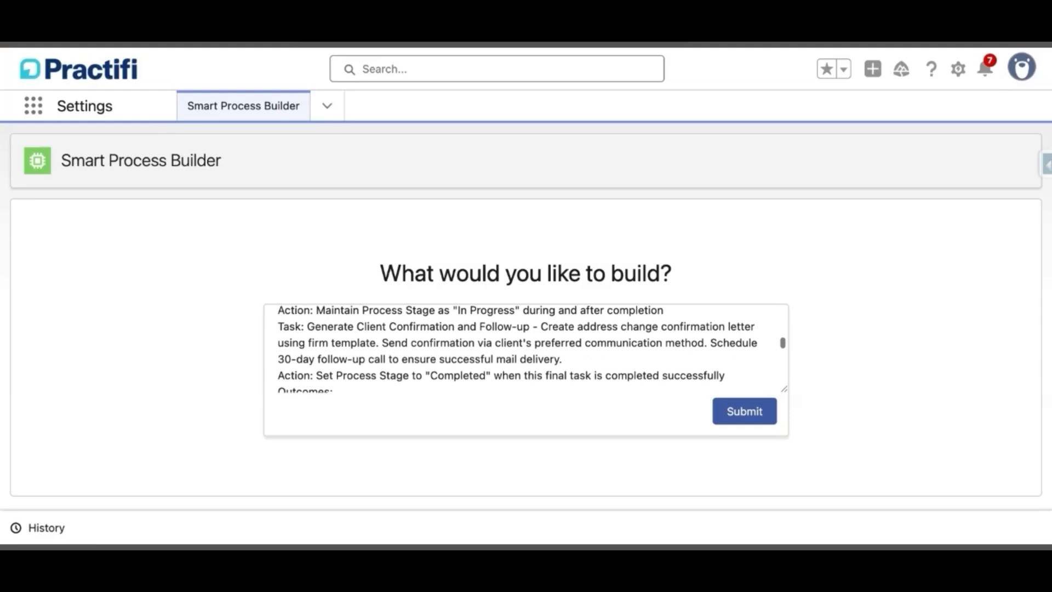
- Review the prompt's outcomes, success criteria, assignment rules and closing stage-progression instructions
scroll(523, 349, "down", 2)
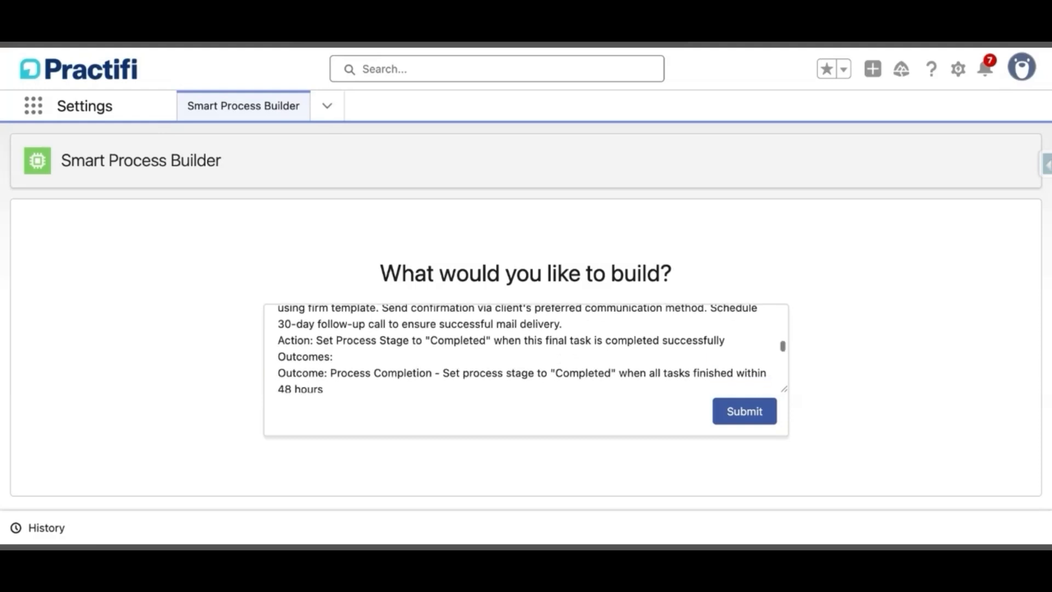
scroll(523, 349, "down", 2)
scroll(523, 349, "down", 2)
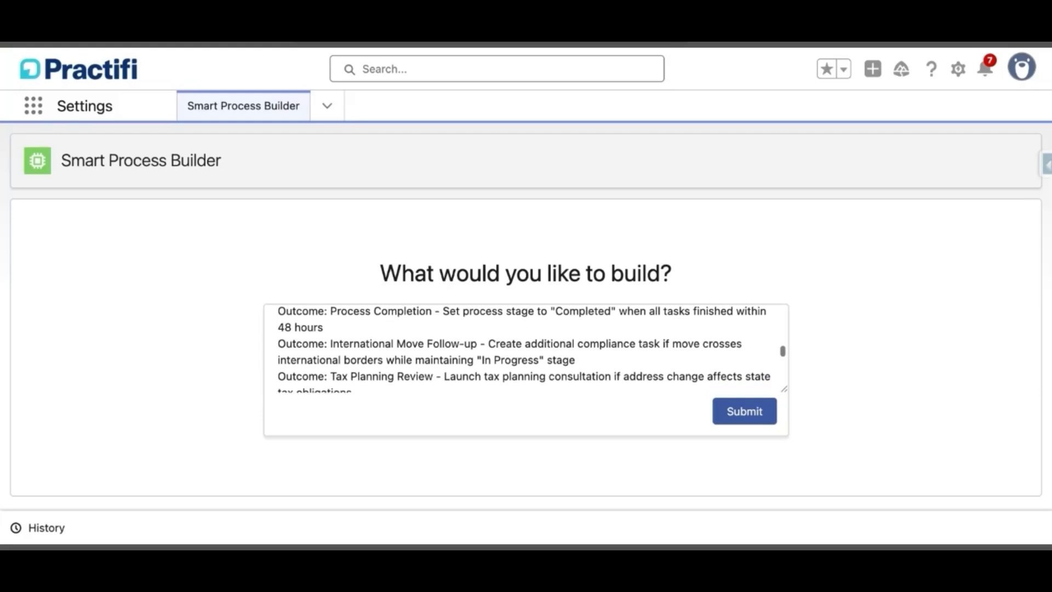
scroll(523, 349, "down", 2)
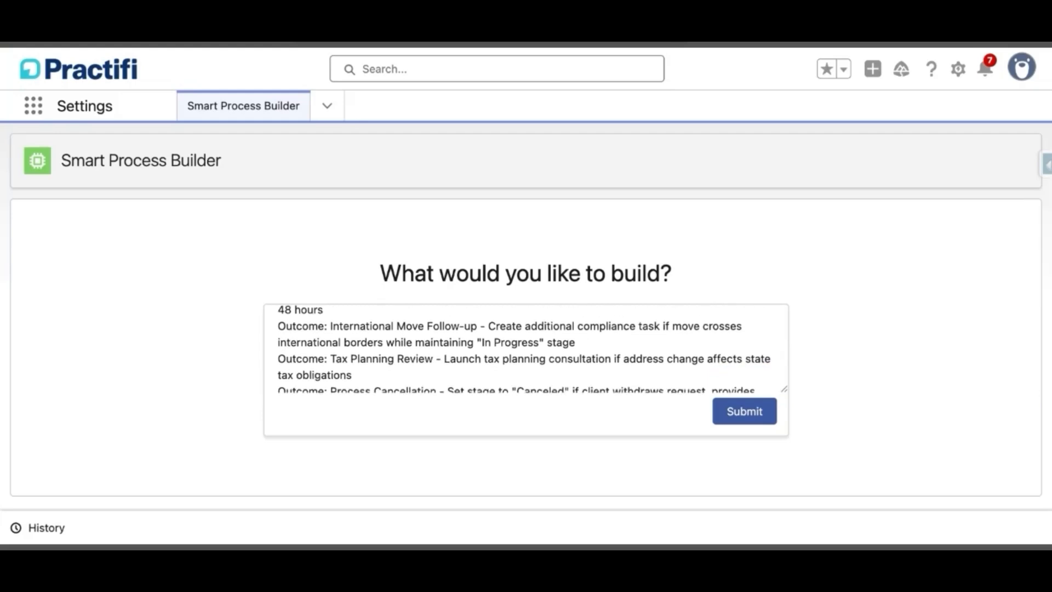
scroll(523, 349, "down", 2)
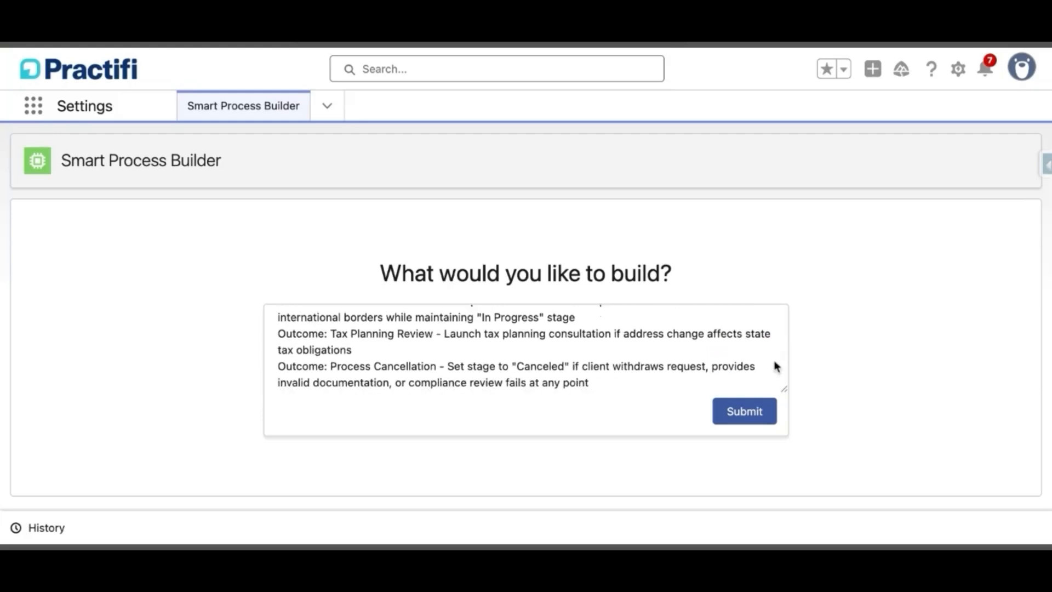
scroll(801, 307, "down", 1)
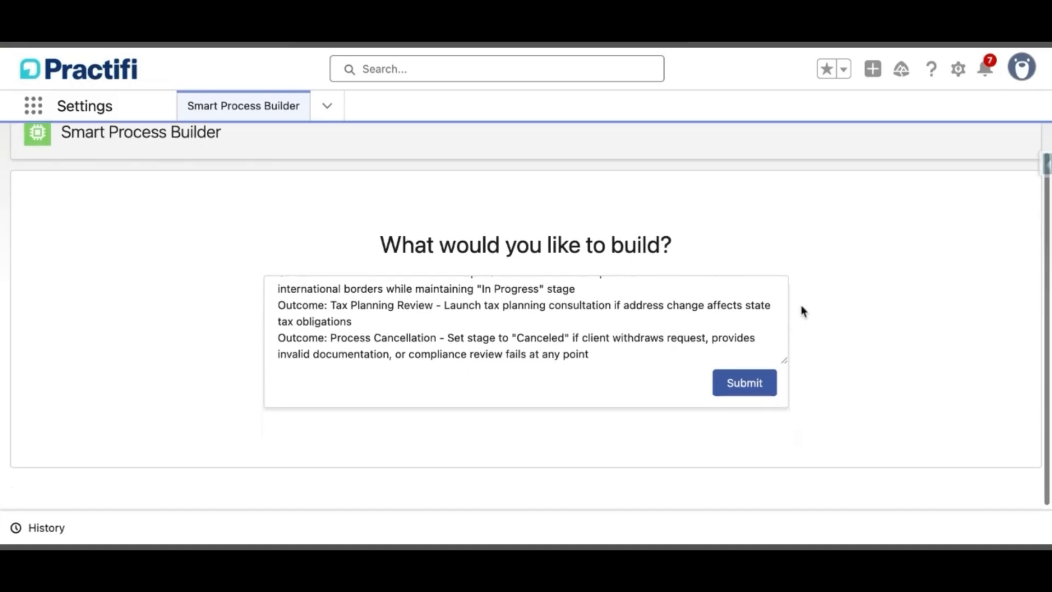
scroll(775, 319, "down", 3)
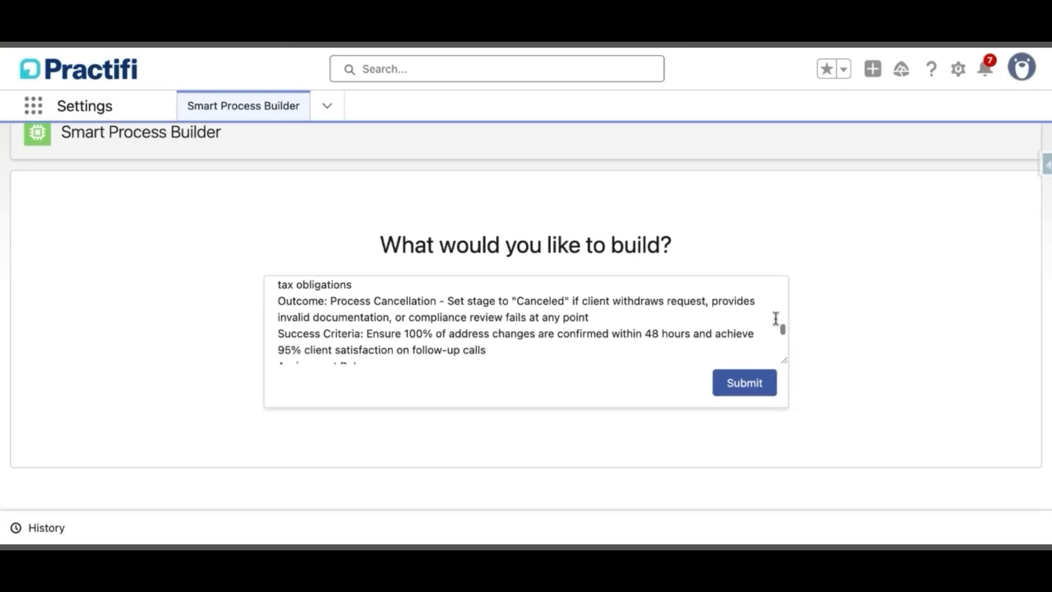
scroll(776, 319, "down", 1)
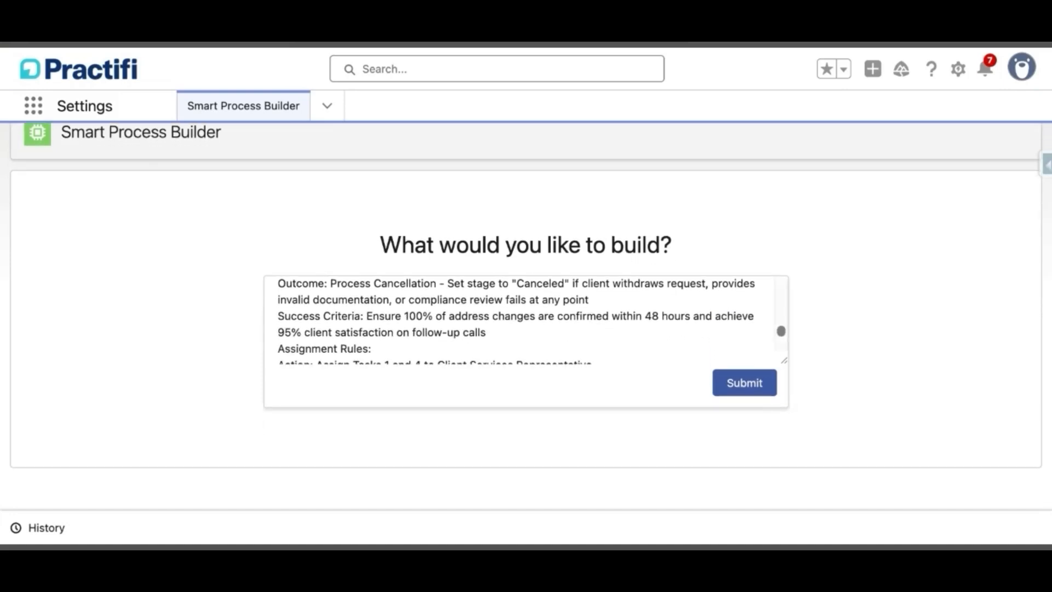
scroll(517, 321, "down", 4)
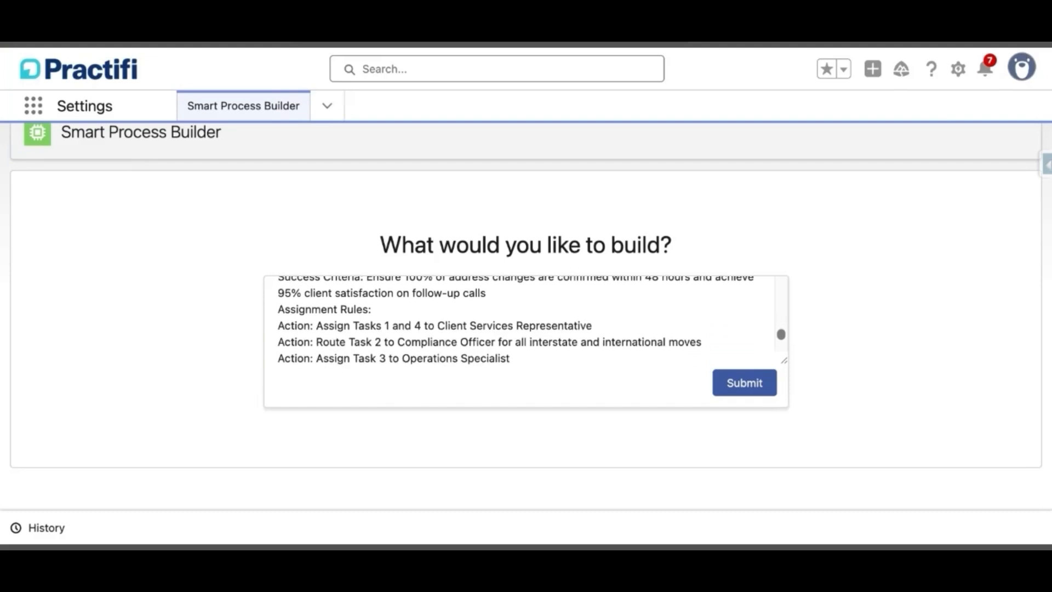
scroll(517, 321, "down", 2)
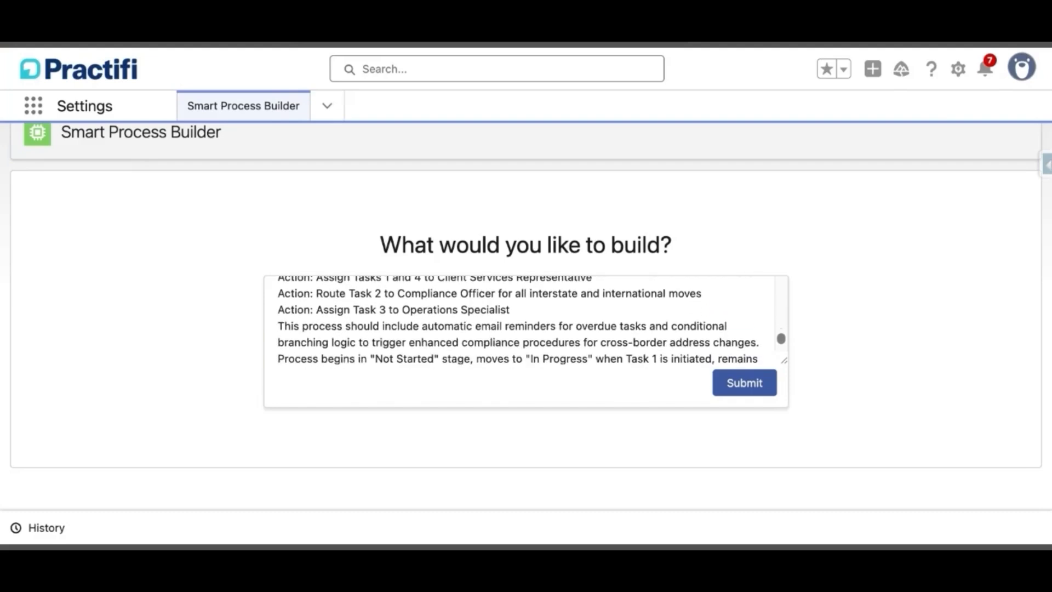
scroll(516, 321, "down", 1)
scroll(517, 321, "down", 1)
scroll(516, 320, "down", 1)
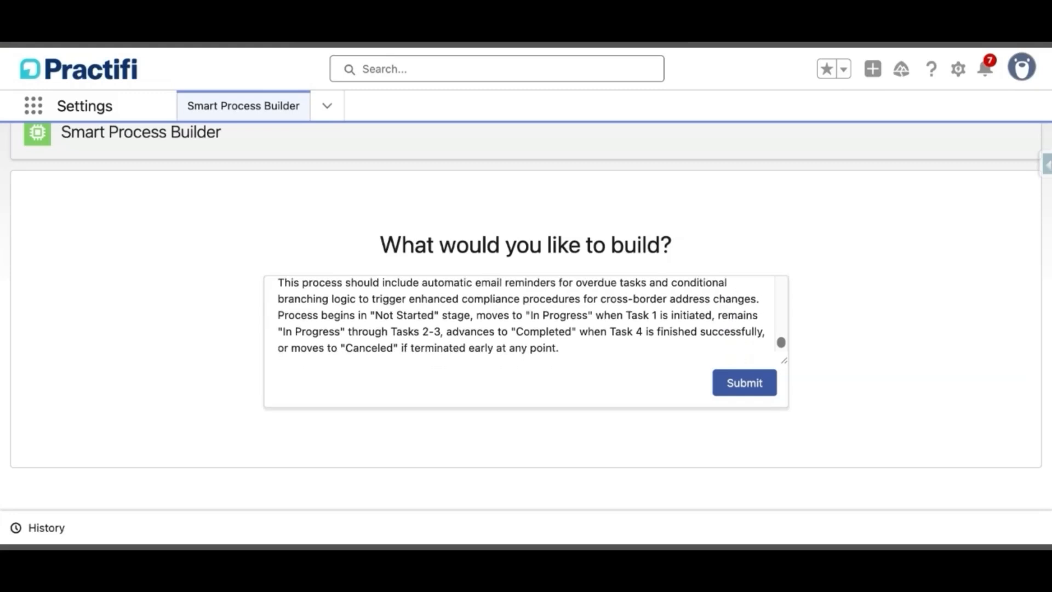
scroll(517, 321, "up", 1)
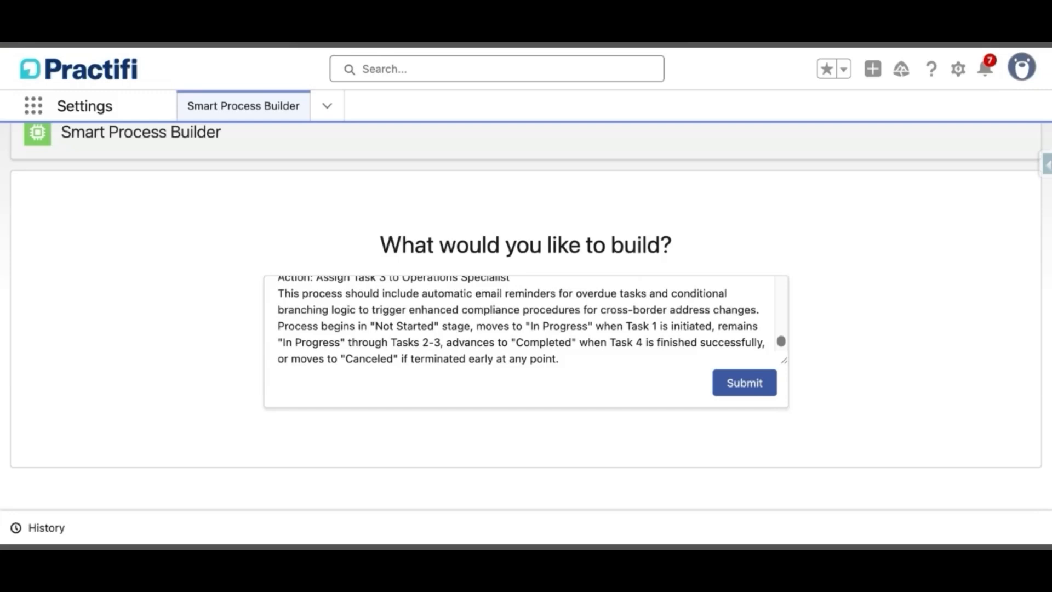
- Add two line breaks at the end of the prompt and submit it to generate the Client Change of Address process
key("Return")
key("Return")
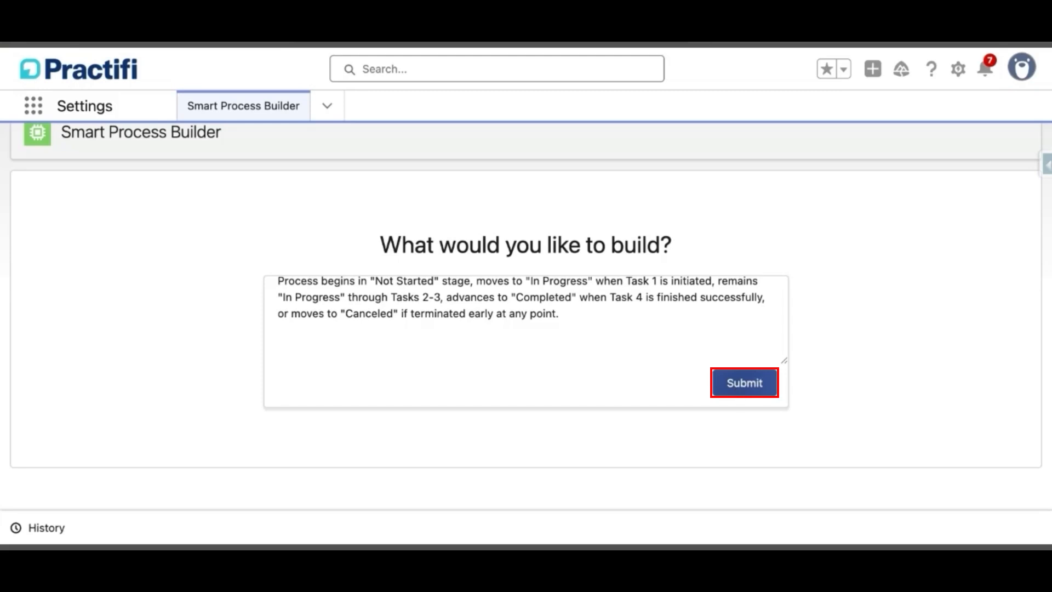
left_click(744, 382)
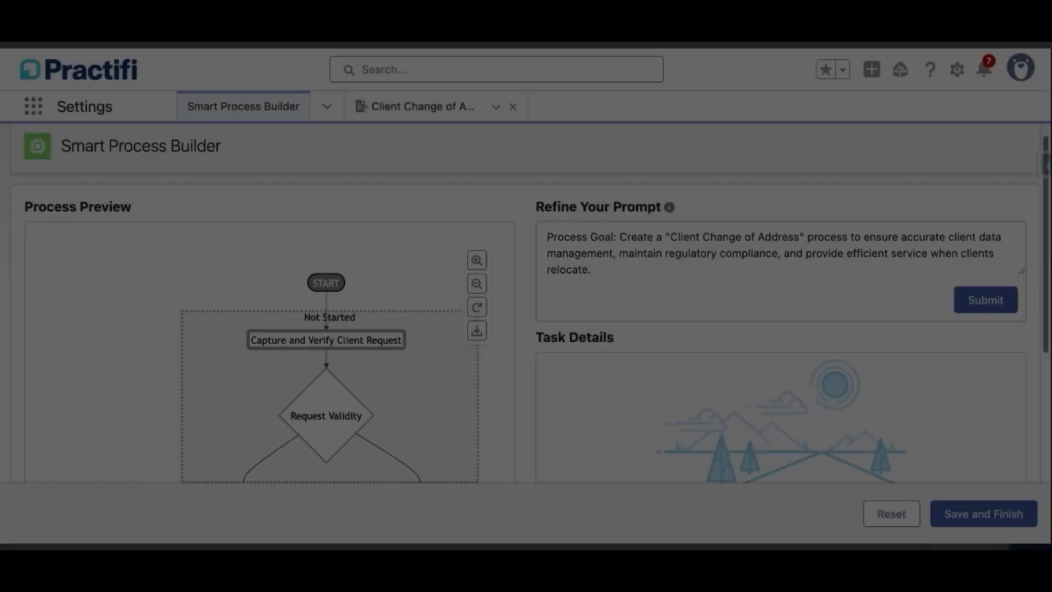
- Examine the generated process diagram from the start through the Not Started and In Progress stages to its end points
scroll(526, 303, "down", 2)
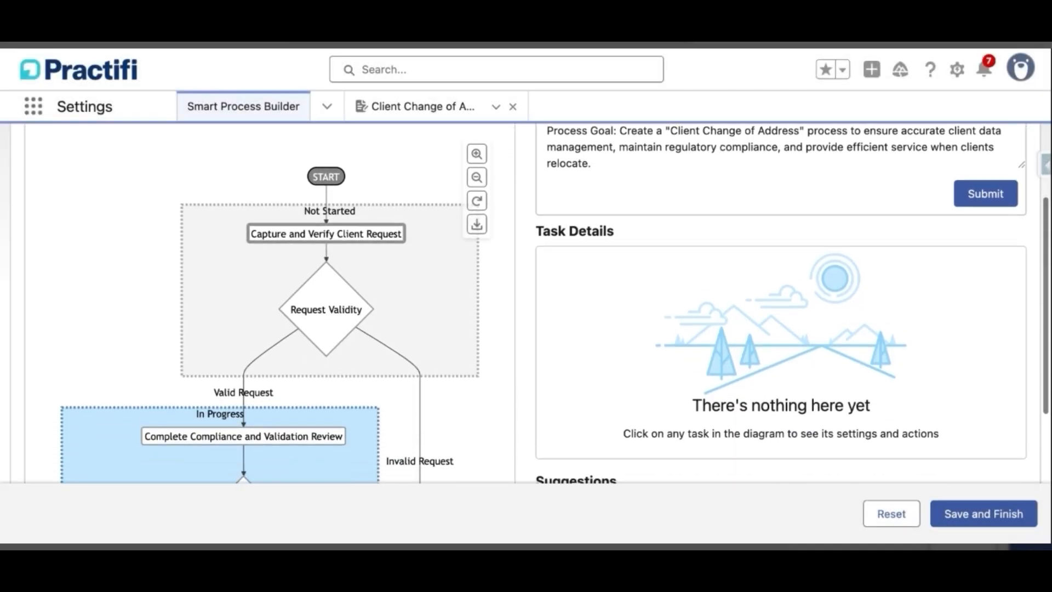
scroll(526, 303, "down", 1)
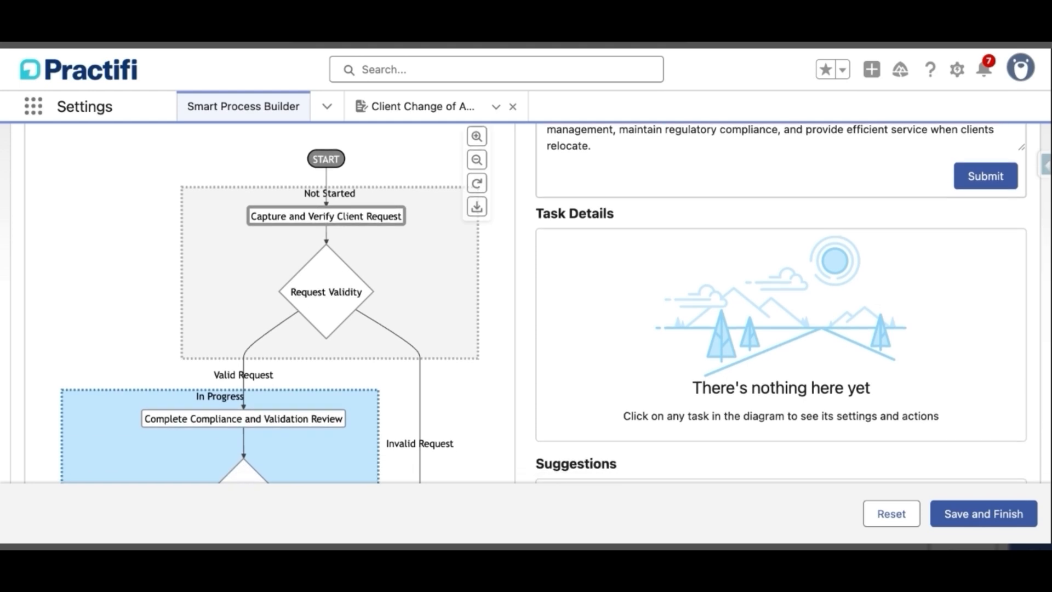
scroll(526, 303, "down", 2)
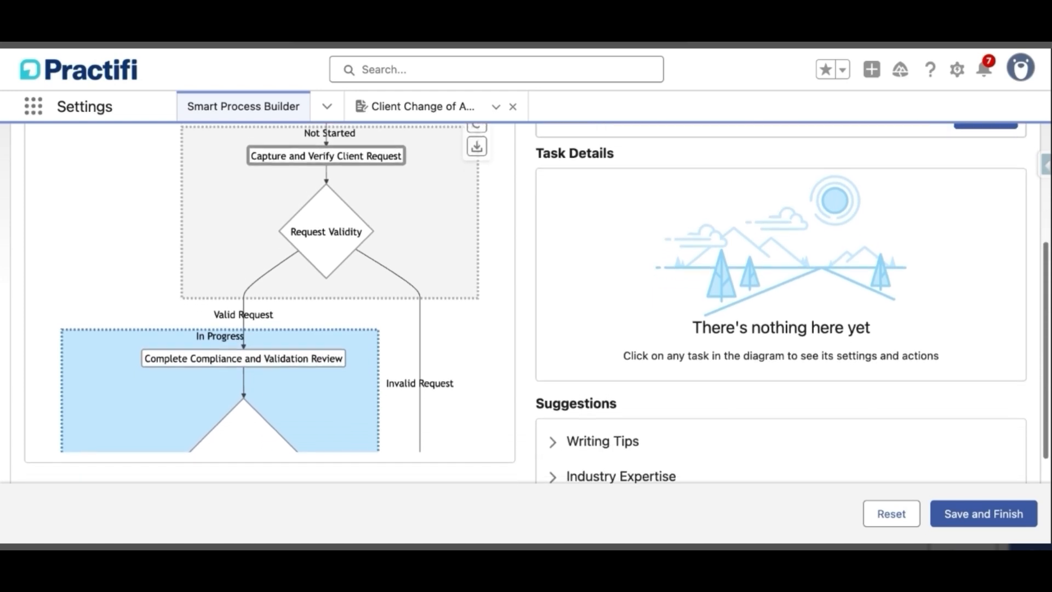
scroll(526, 303, "down", 1)
scroll(269, 279, "down", 1)
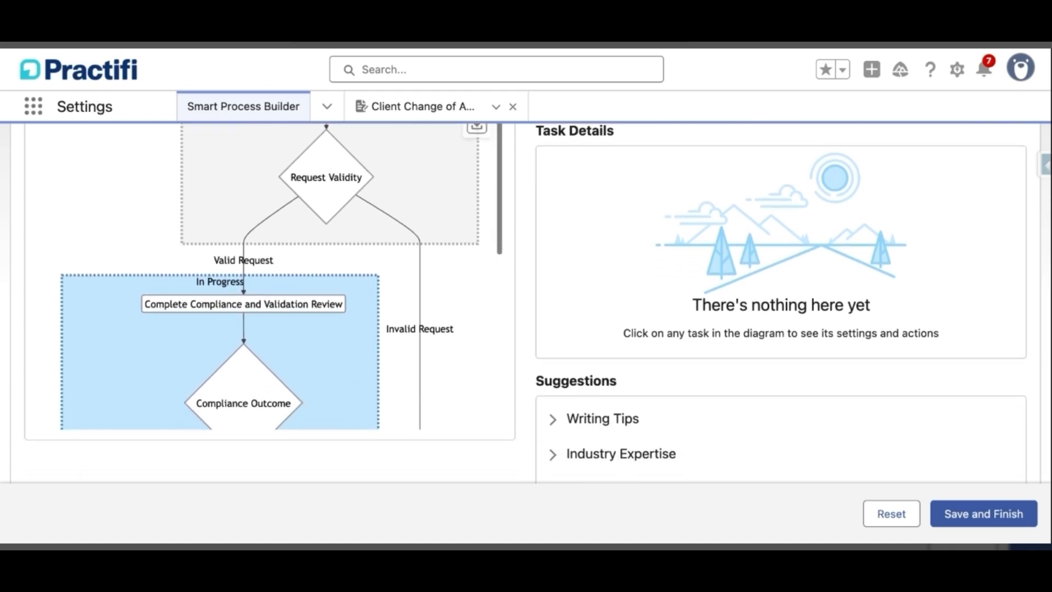
scroll(269, 280, "down", 2)
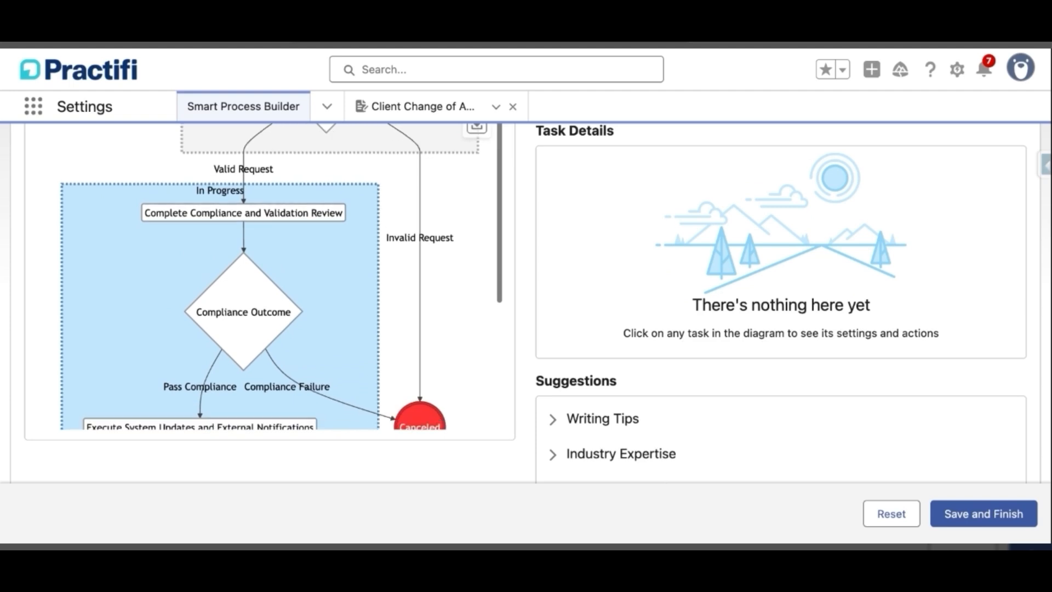
scroll(268, 279, "down", 2)
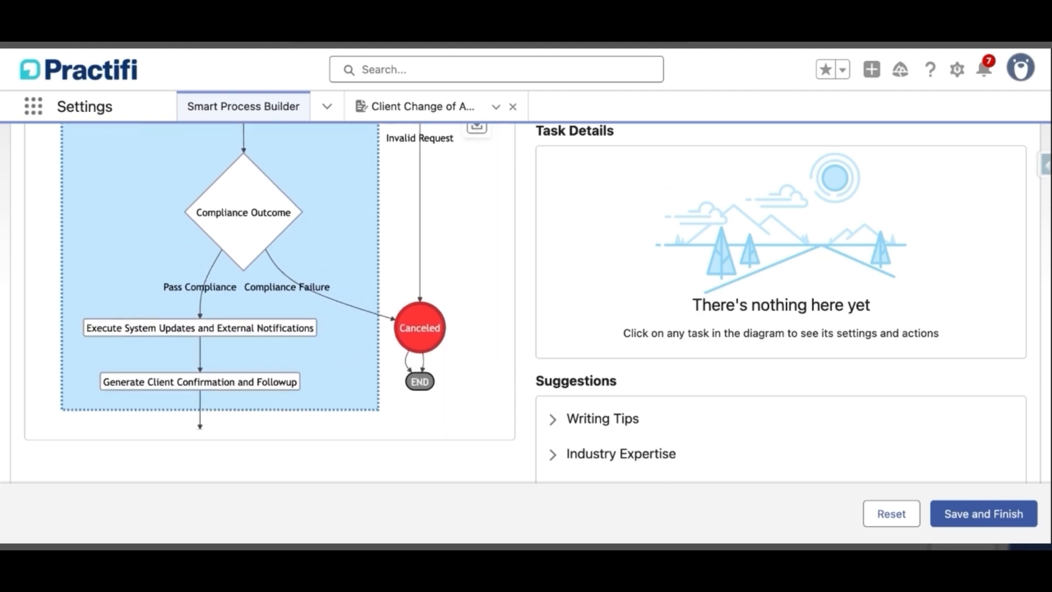
- Show the task details of Capture and Verify Client Request and review its actions alongside the remaining process diagram
scroll(268, 280, "up", 5)
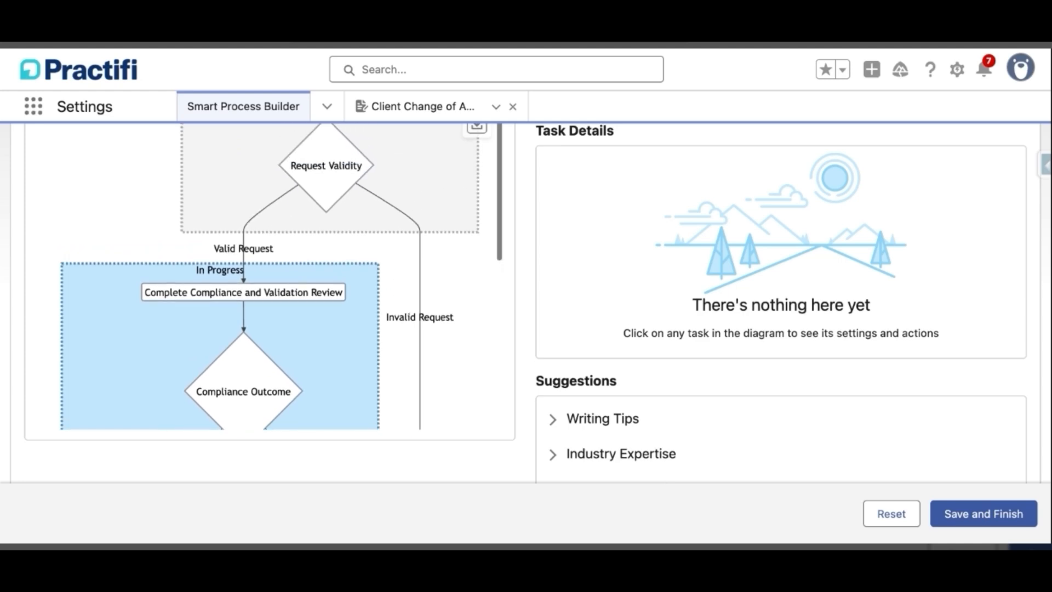
scroll(268, 280, "up", 3)
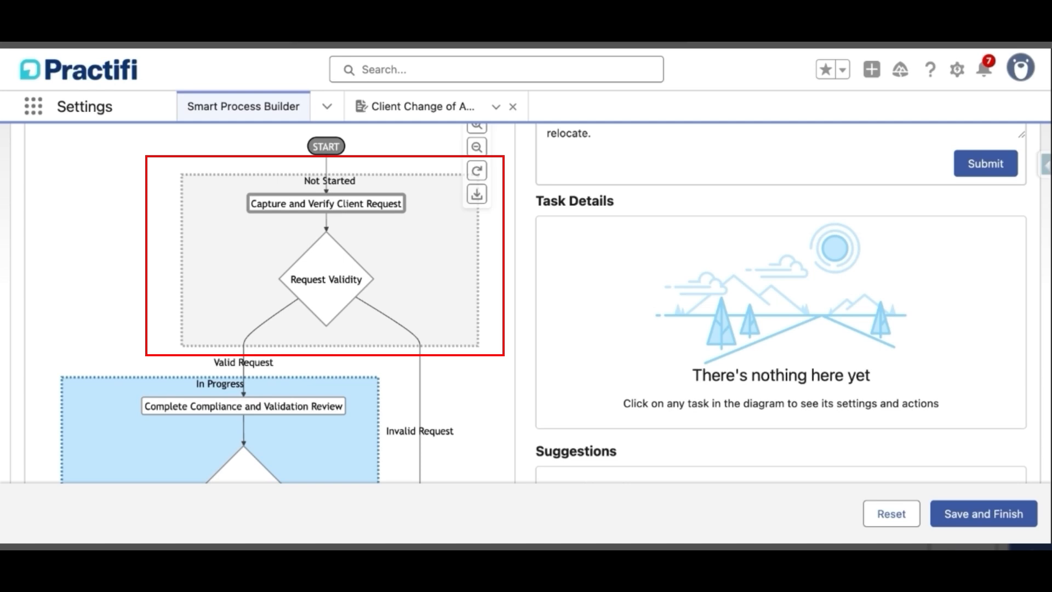
left_click(326, 203)
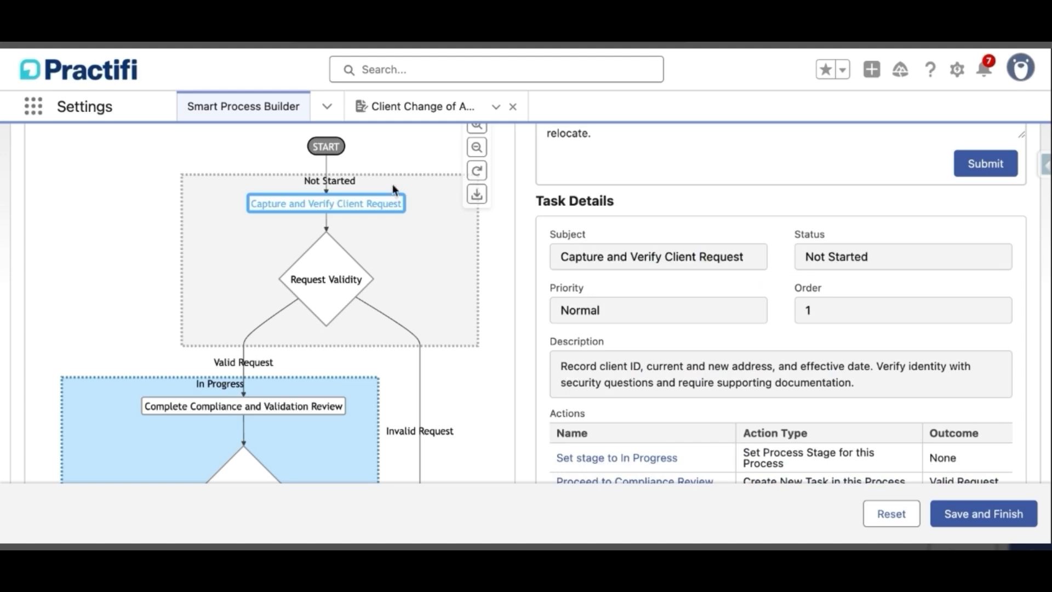
scroll(787, 262, "down", 2)
scroll(786, 262, "down", 1)
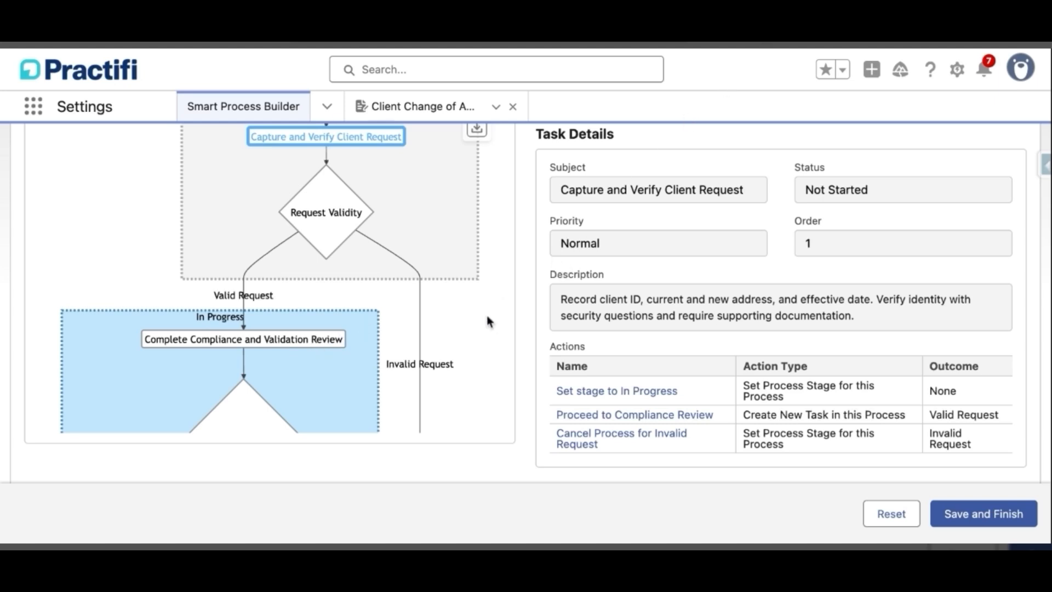
scroll(490, 320, "down", 2)
scroll(488, 321, "down", 4)
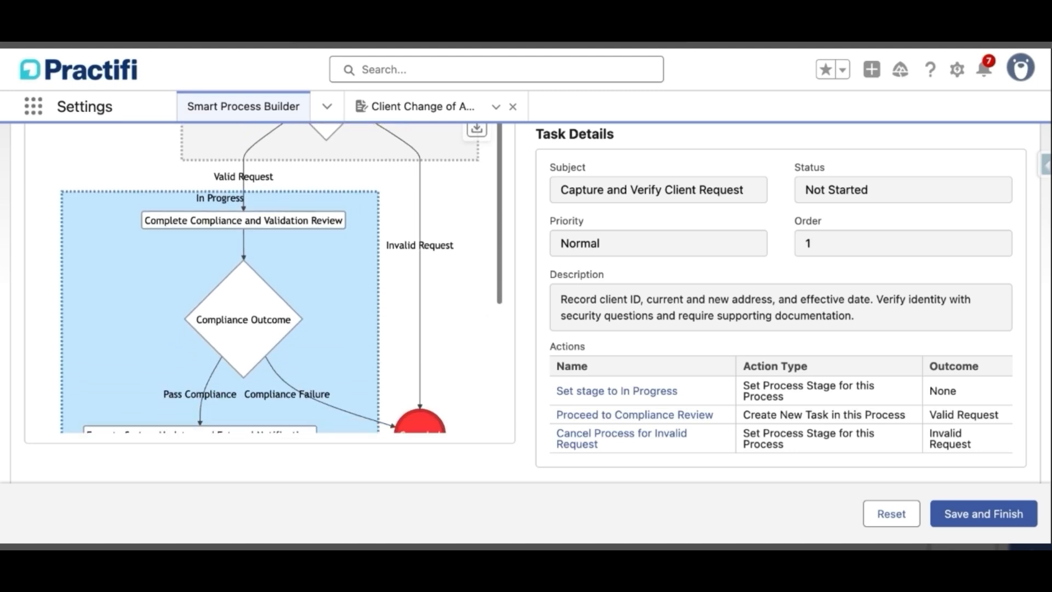
scroll(412, 255, "down", 1)
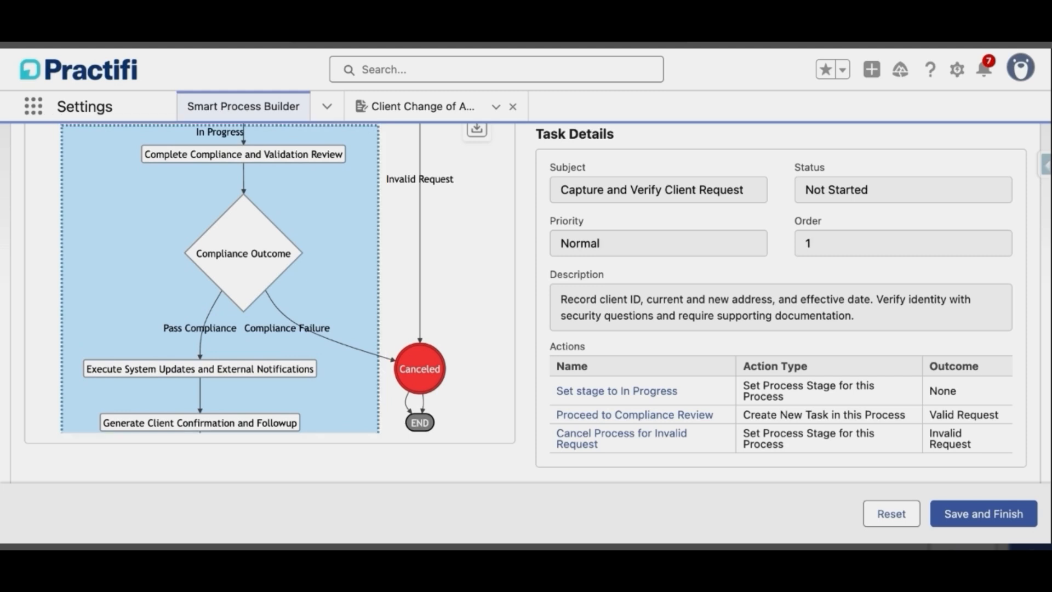
- Show the task details of Complete Compliance and Validation Review and review its description and outcome-based actions
left_click(243, 155)
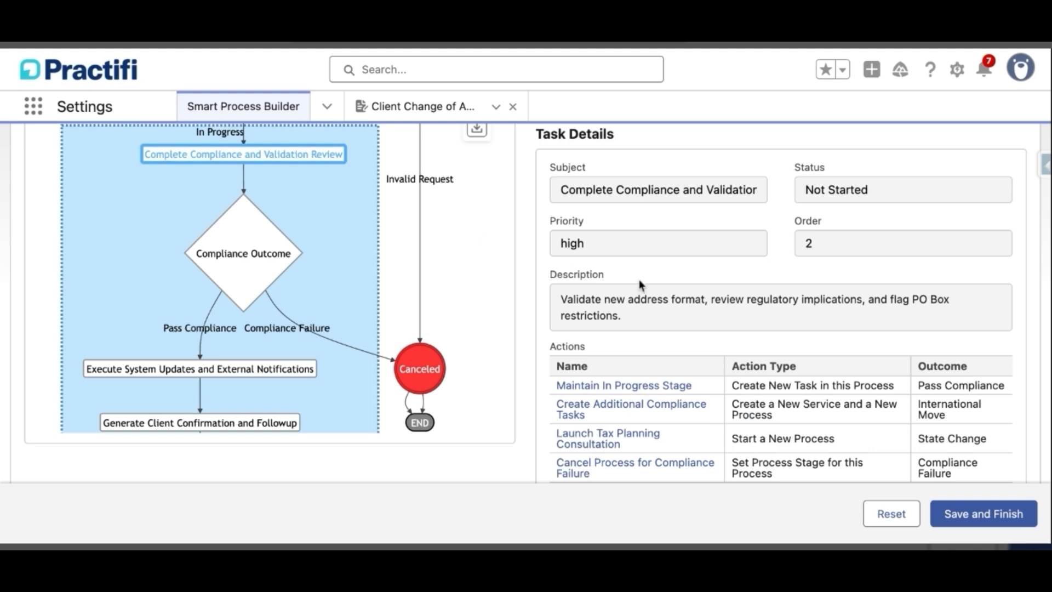
scroll(639, 279, "down", 1)
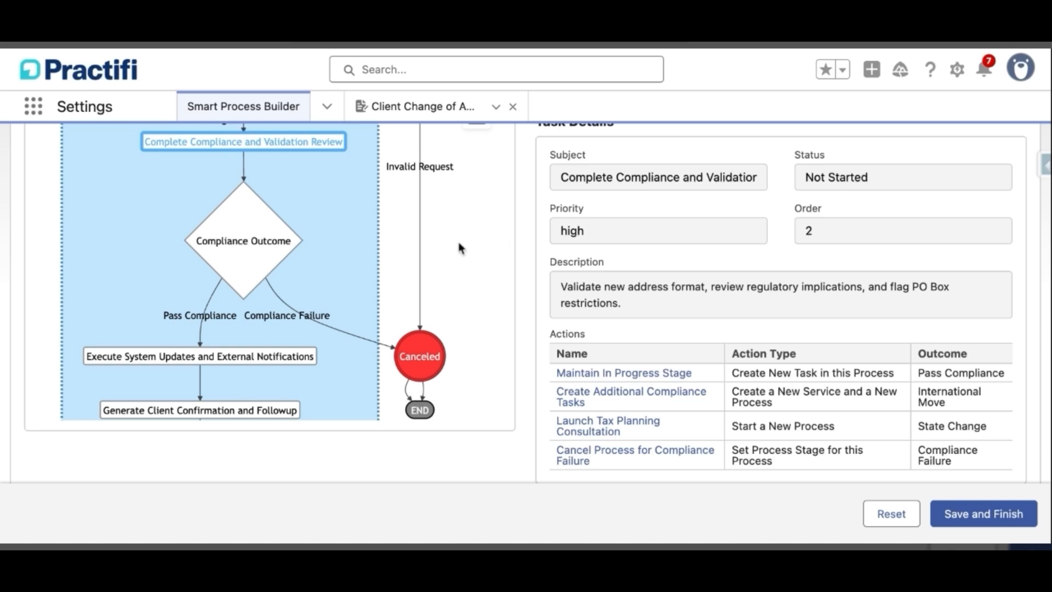
scroll(352, 366, "down", 2)
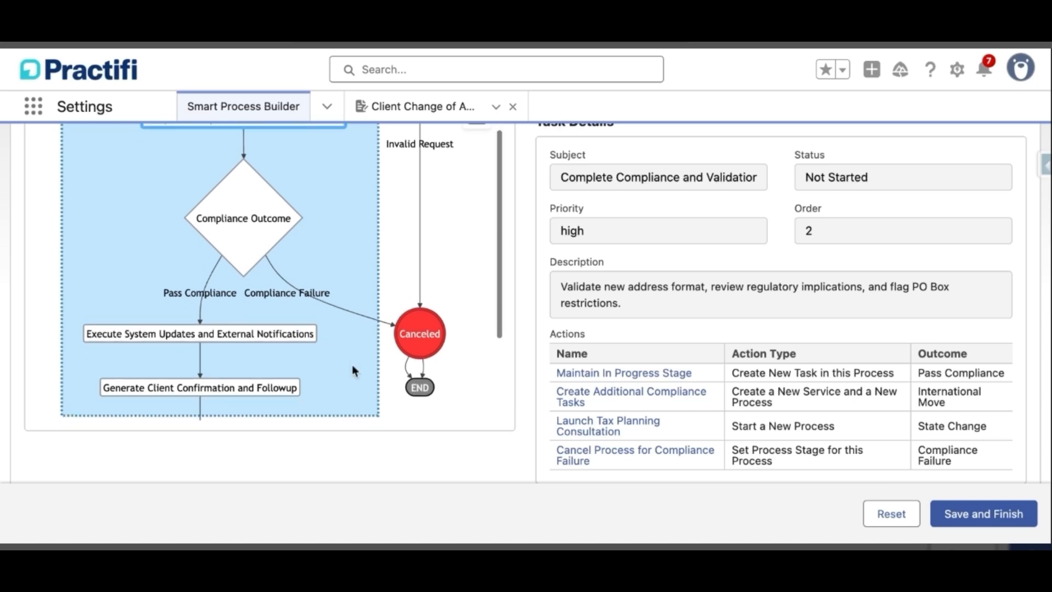
- Review the task details of Execute System Updates and External Notifications and Generate Client Confirmation and Followup, plus the suggestions below them
left_click(307, 305)
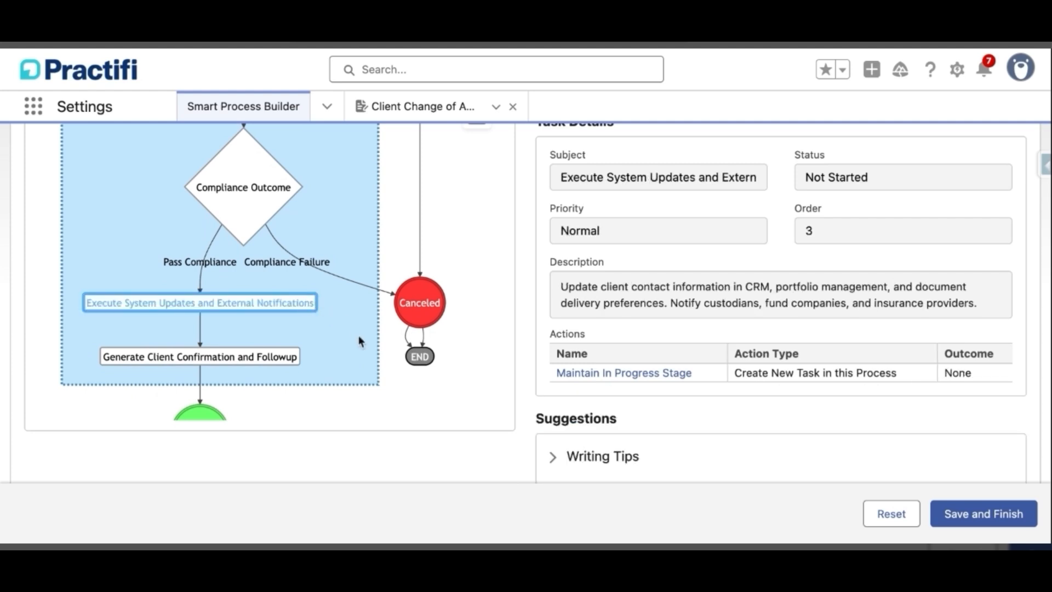
left_click(295, 360)
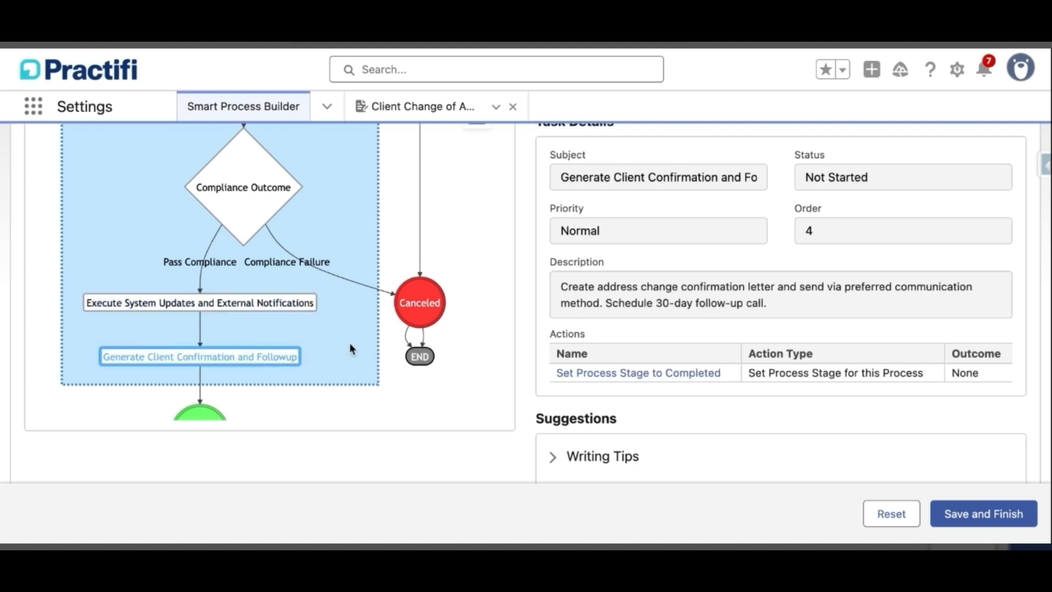
scroll(360, 345, "down", 3)
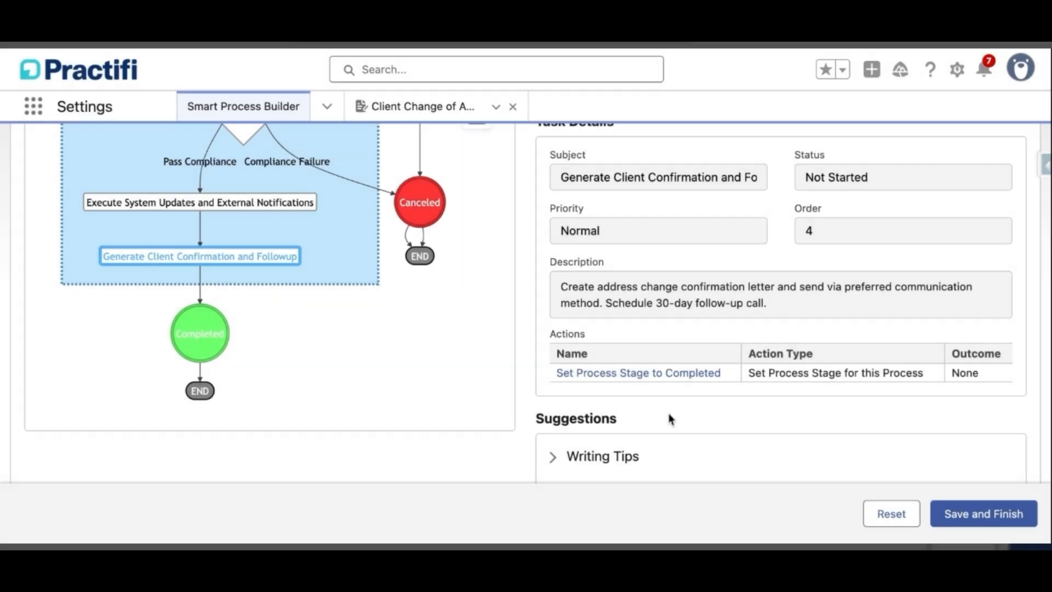
scroll(862, 433, "down", 3)
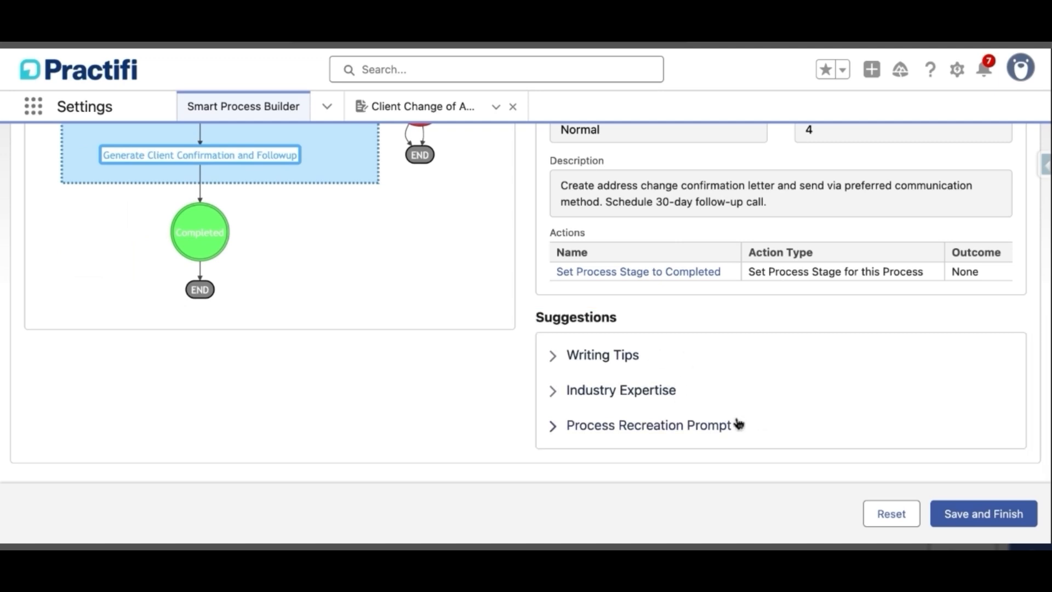
- Save and finish the generated process, and open the created Client Change of Address process record
scroll(855, 368, "up", 3)
scroll(876, 366, "up", 5)
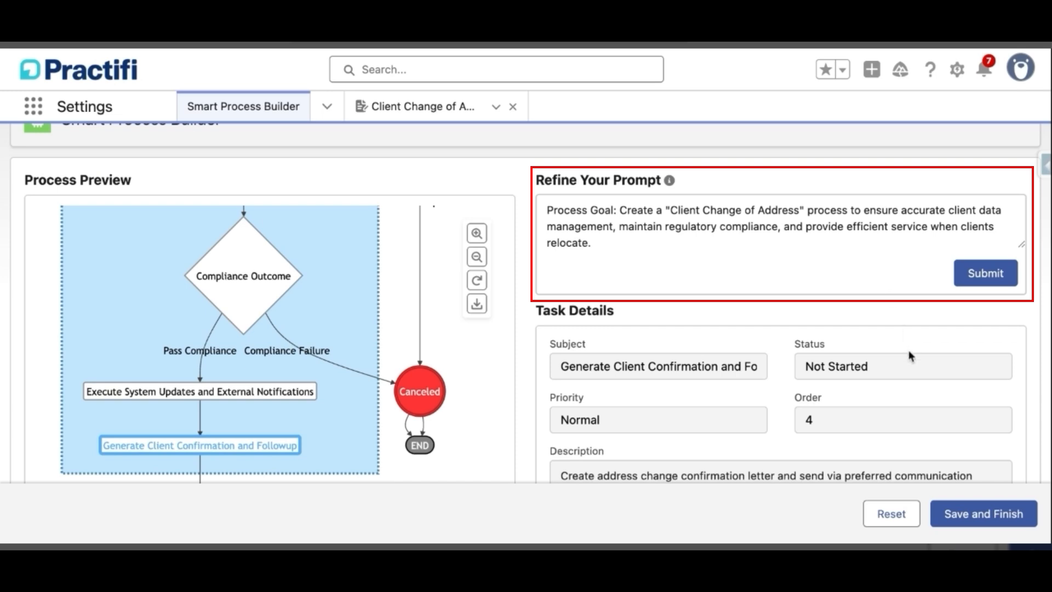
left_click(975, 511)
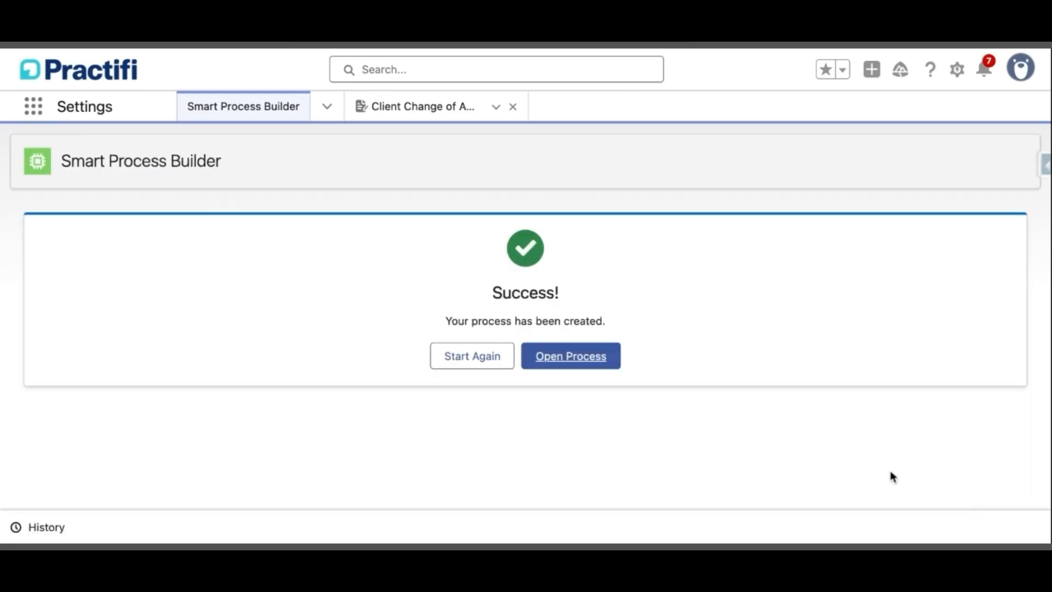
left_click(597, 365)
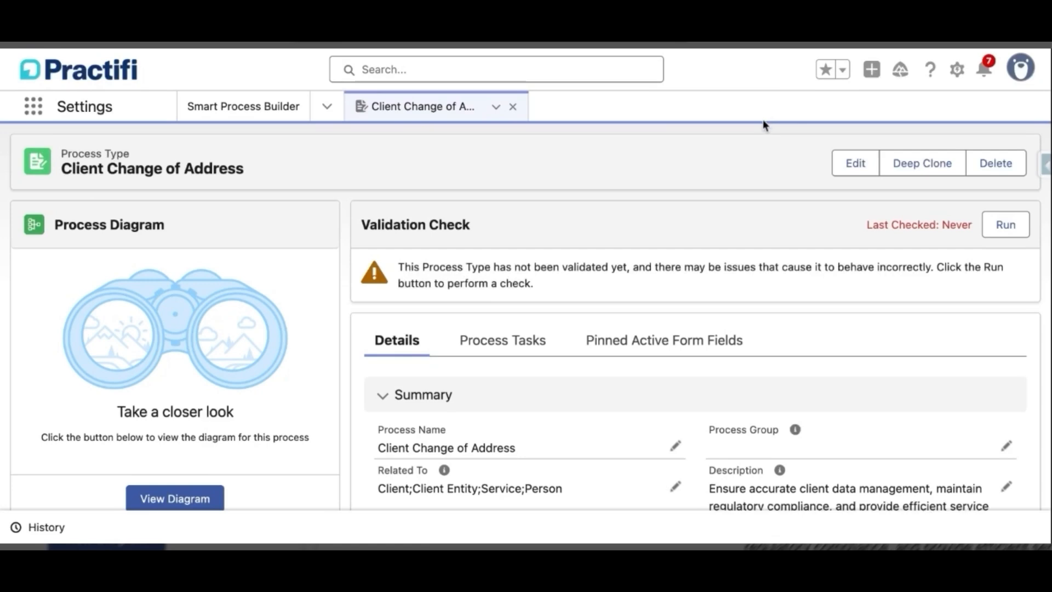
- Review the Client Change of Address process record's summary, stages and process settings
scroll(765, 126, "down", 3)
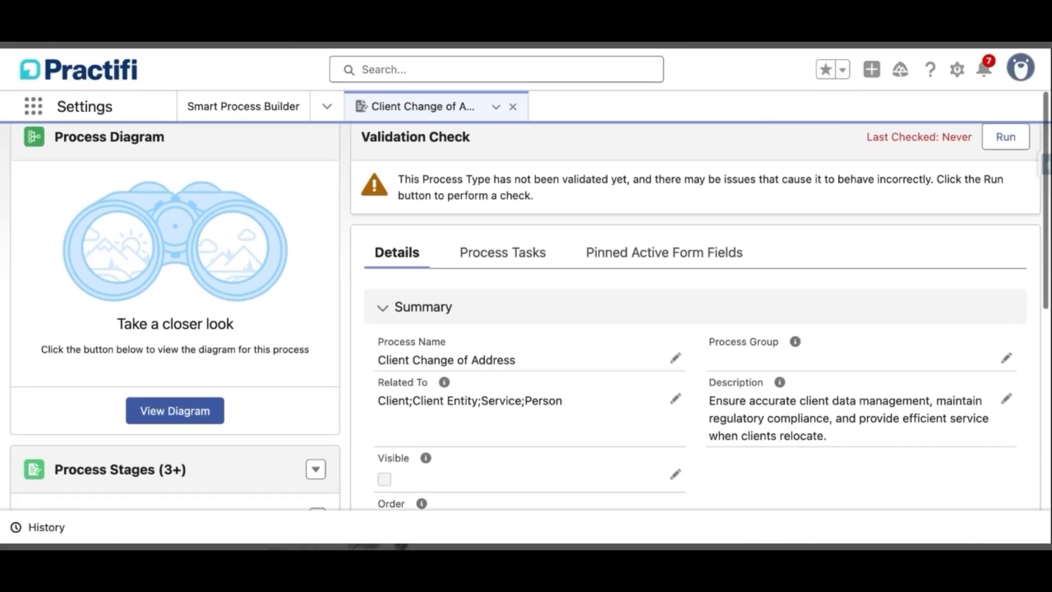
scroll(807, 237, "down", 2)
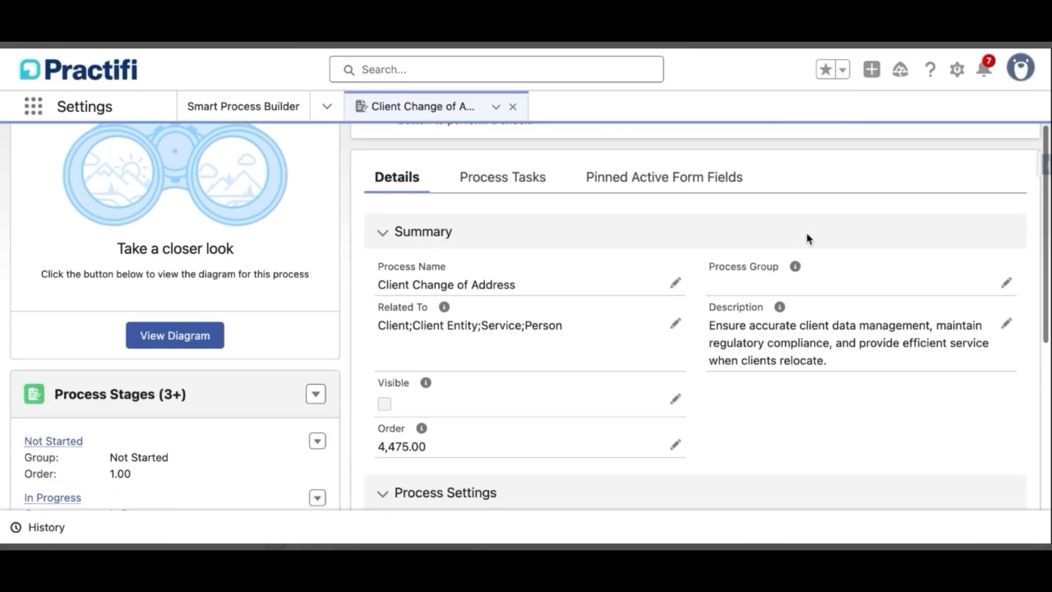
scroll(808, 237, "down", 3)
scroll(984, 388, "down", 3)
scroll(984, 388, "up", 5)
scroll(579, 198, "up", 1)
- Open the Capture and Verify Client Request task from the process tasks and review its outcomes, actions and task settings
left_click(538, 169)
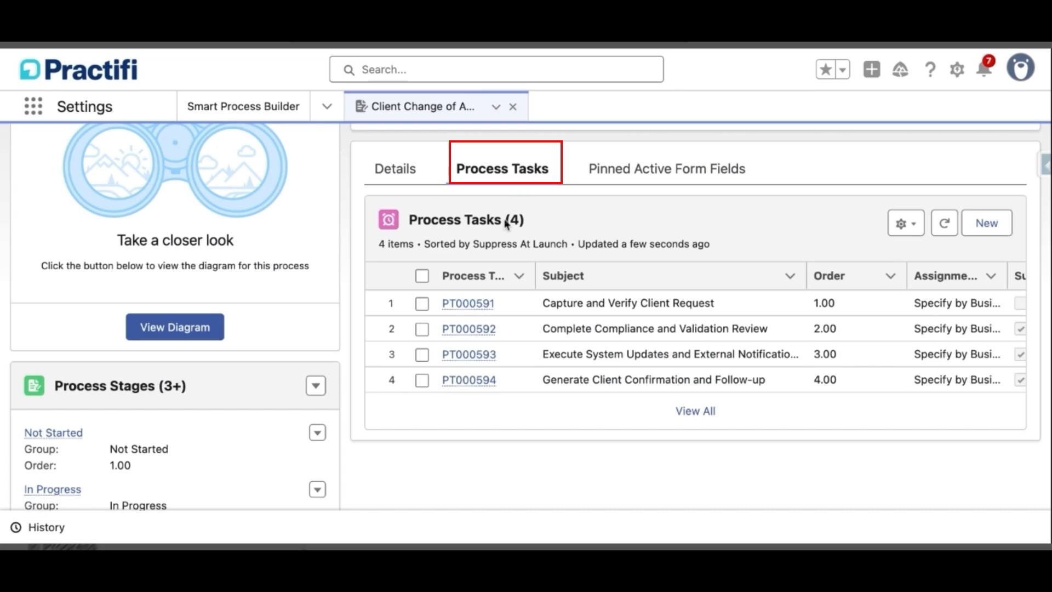
left_click(462, 306)
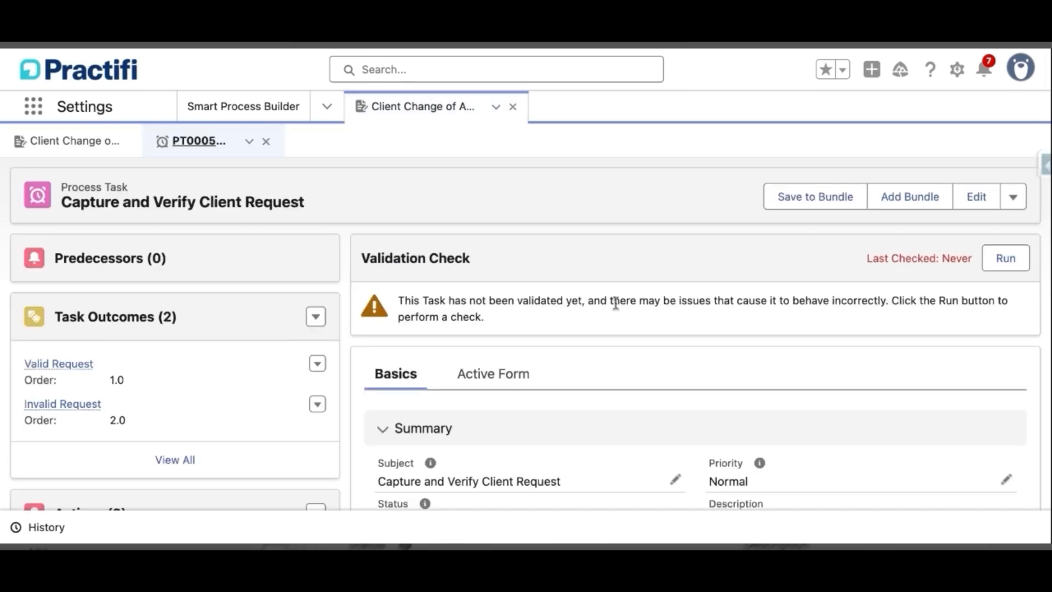
scroll(621, 307, "down", 3)
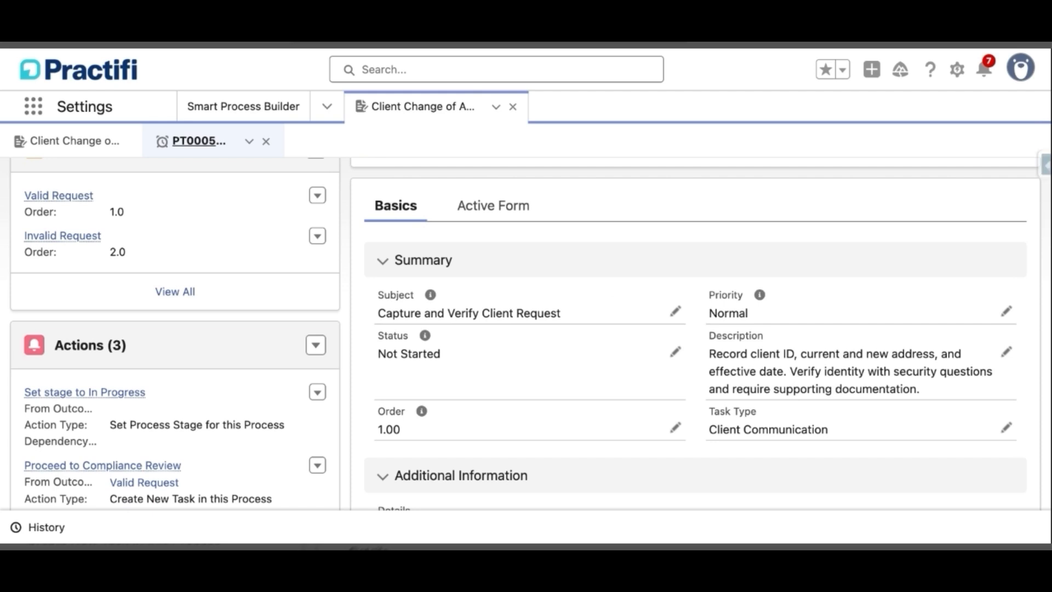
scroll(530, 330, "down", 3)
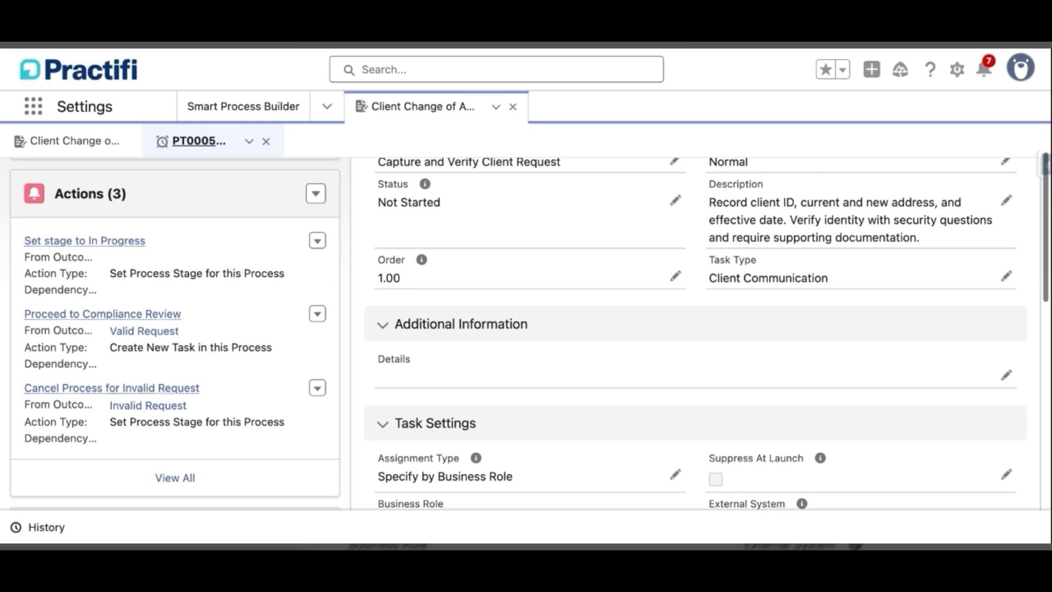
scroll(676, 384, "down", 3)
- Assign the Capture and Verify Client Request task to the Primary CSR business role and save it
left_click(676, 400)
scroll(465, 348, "down", 2)
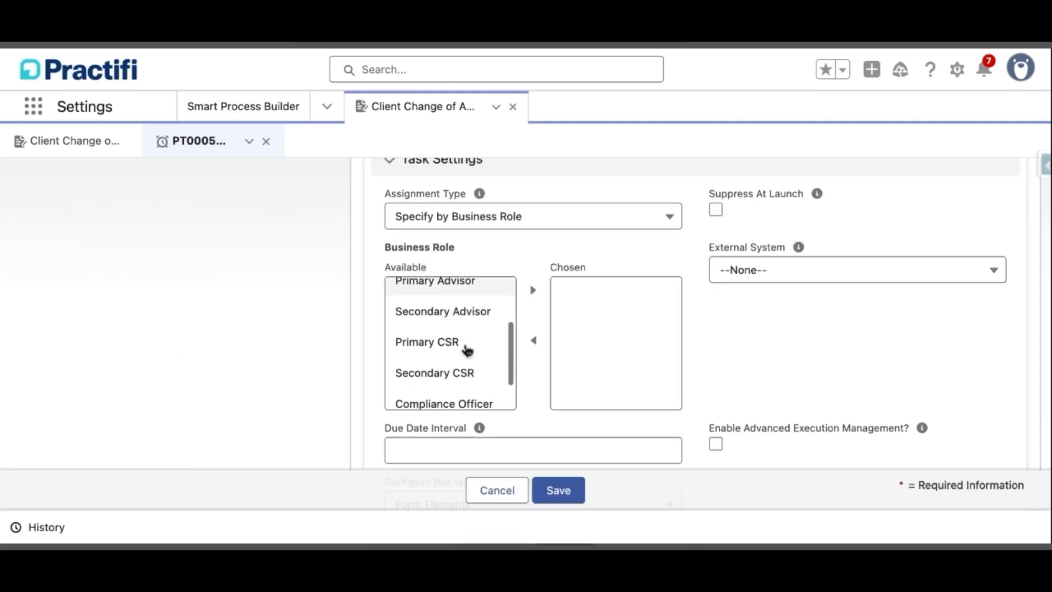
left_click(465, 345)
left_click(534, 290)
left_click(563, 492)
scroll(606, 372, "up", 10)
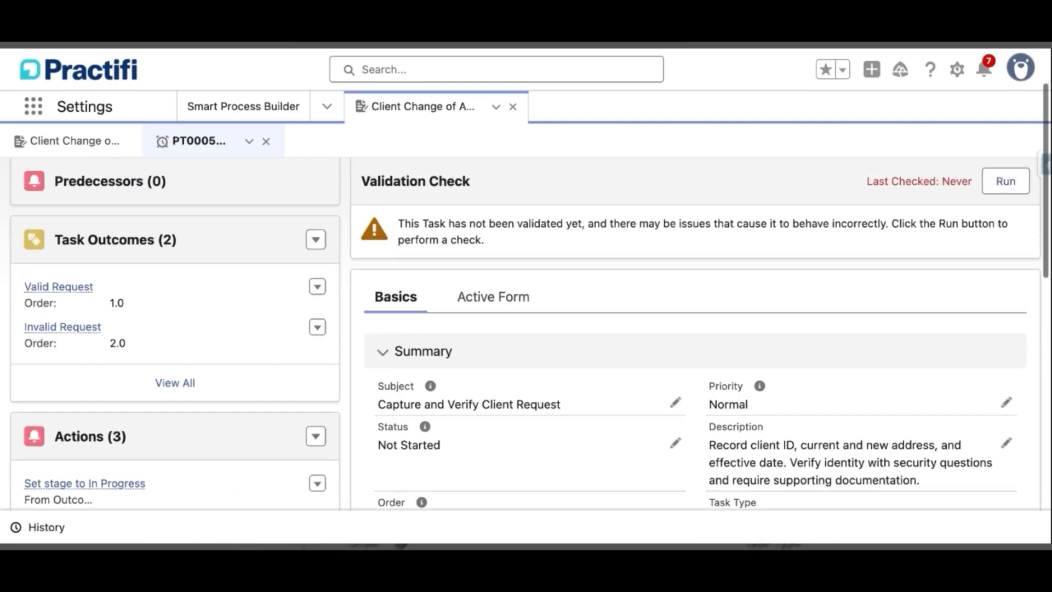
- Open the Complete Compliance and Validation Review process task and review its summary, task outcomes and full list of actions
left_click(104, 141)
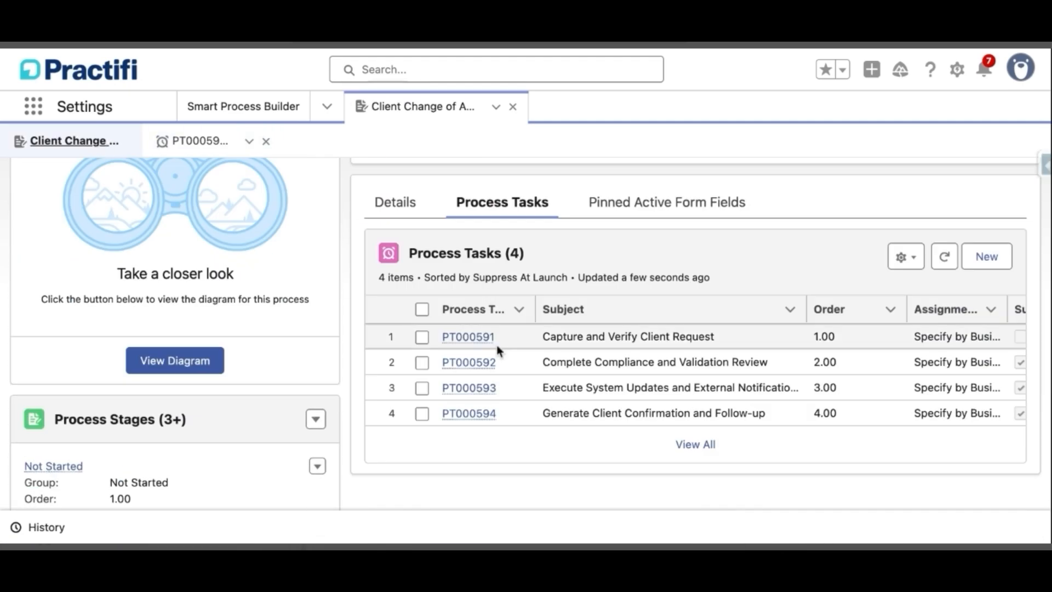
left_click(491, 364)
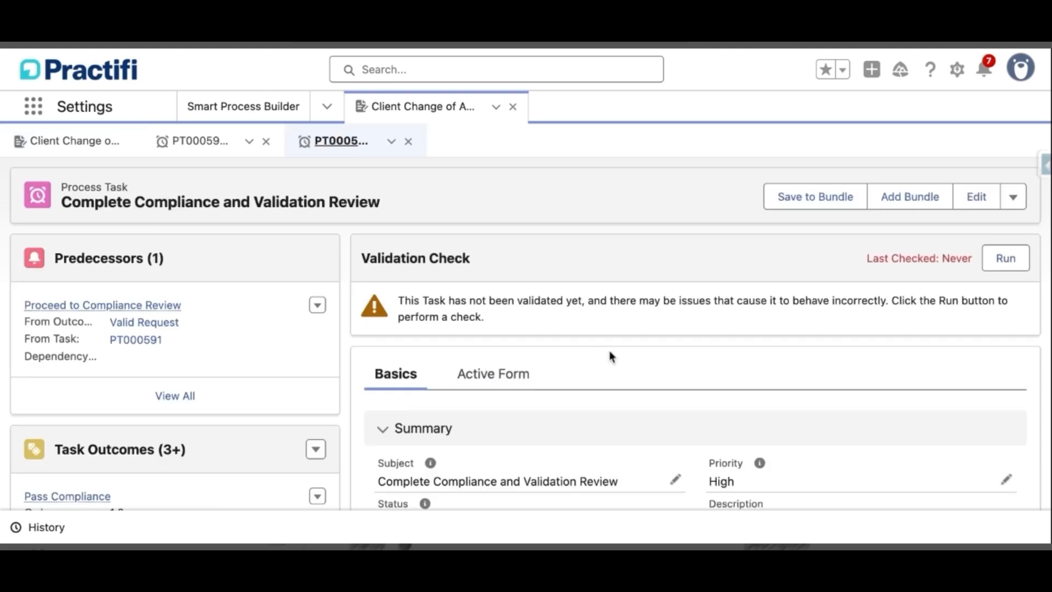
scroll(612, 356, "down", 3)
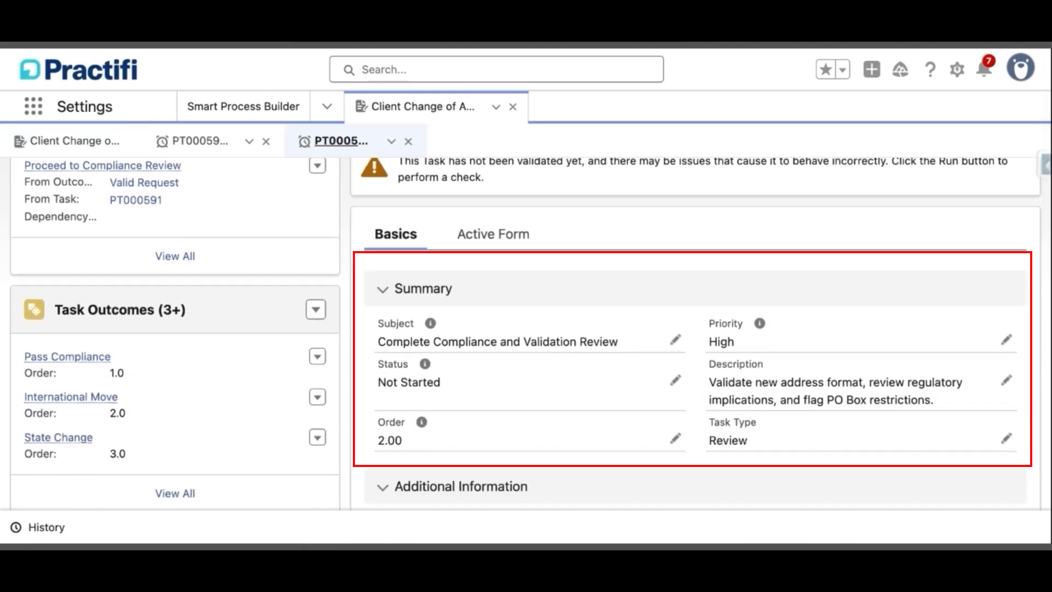
scroll(542, 362, "down", 7)
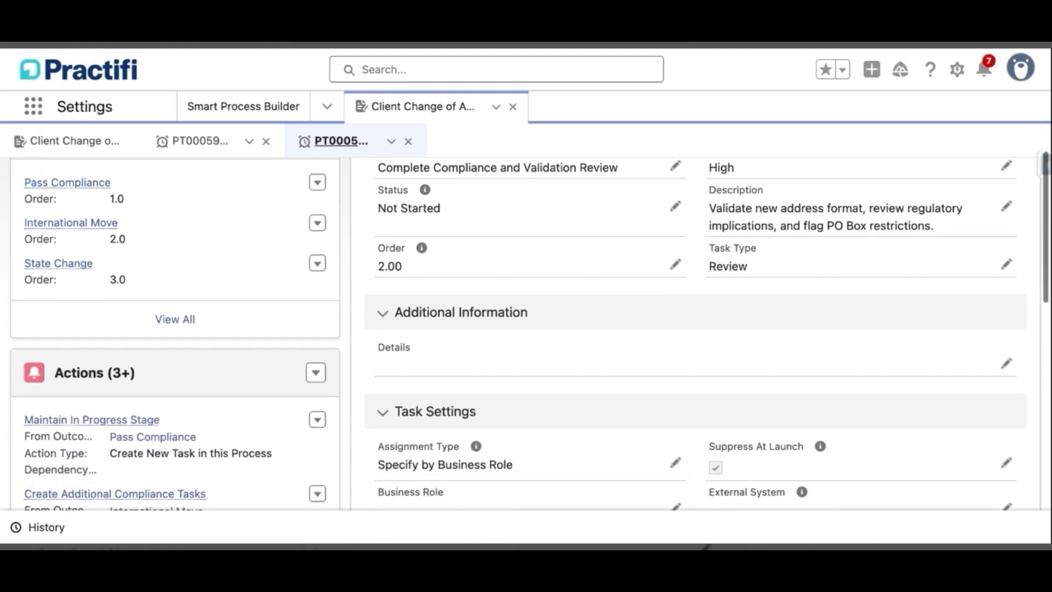
left_click(182, 481)
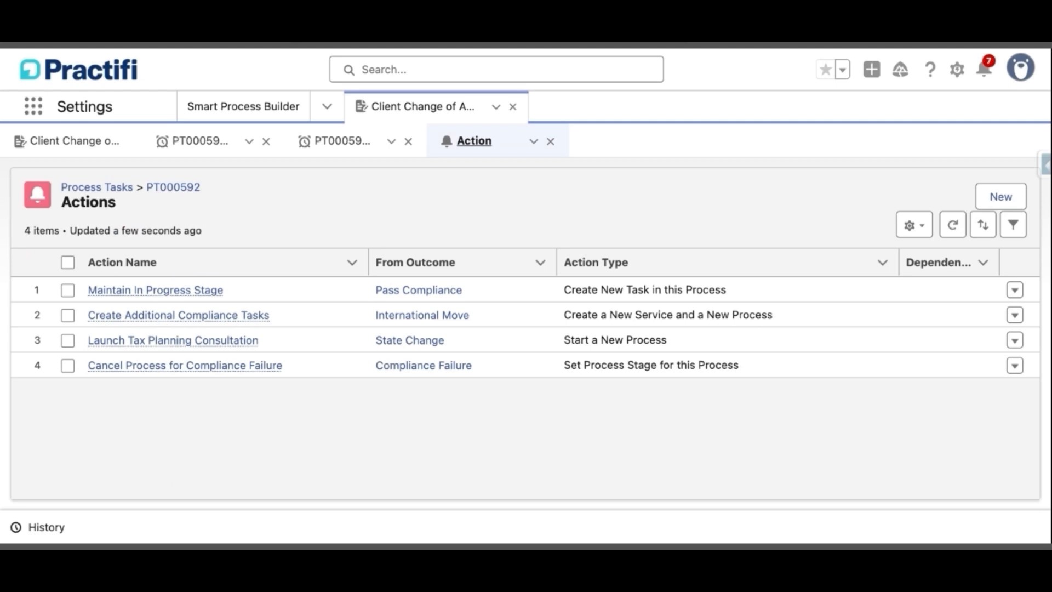
left_click(364, 141)
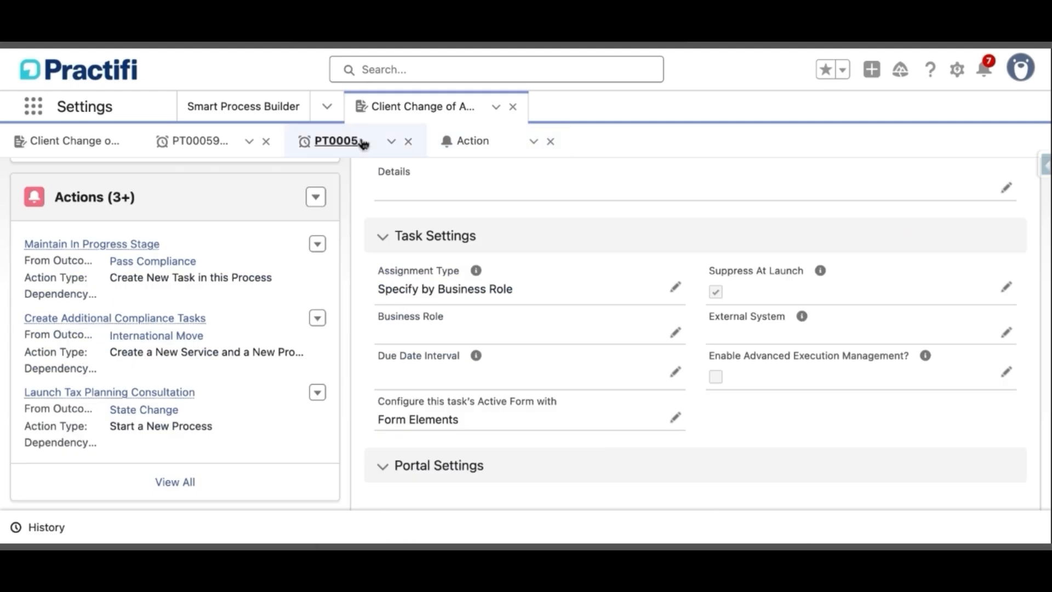
- Assign the Complete Compliance and Validation Review task to the Compliance Officer business role and save it
left_click(675, 333)
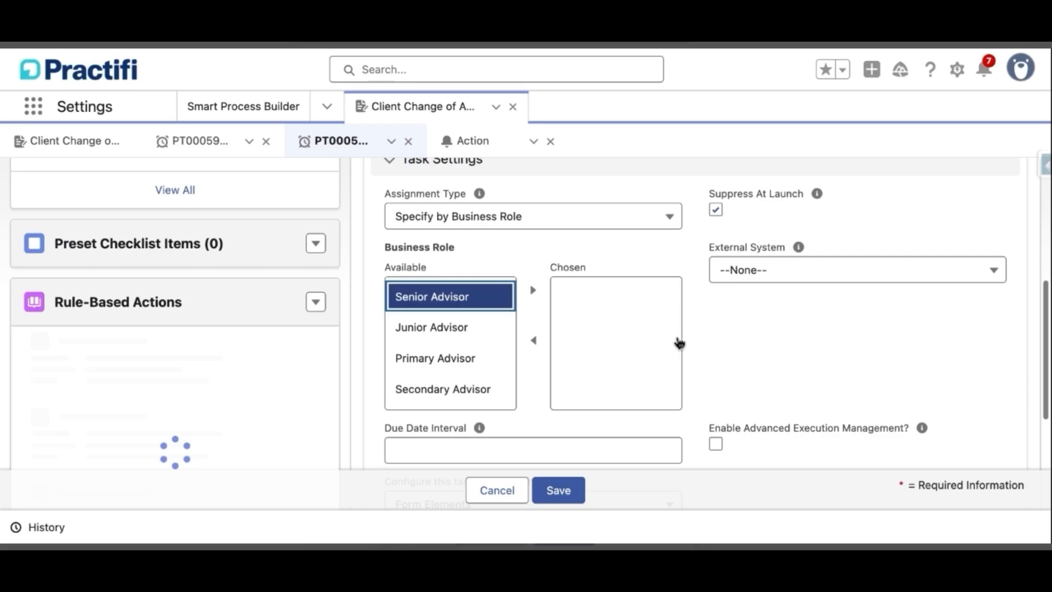
scroll(474, 359, "down", 3)
left_click(475, 360)
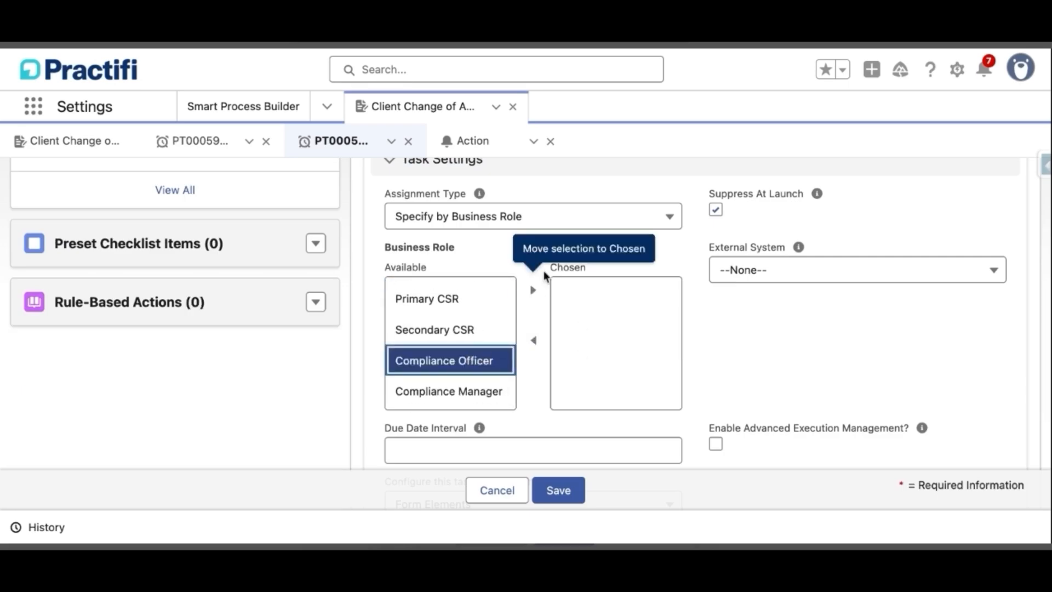
left_click(534, 290)
left_click(557, 489)
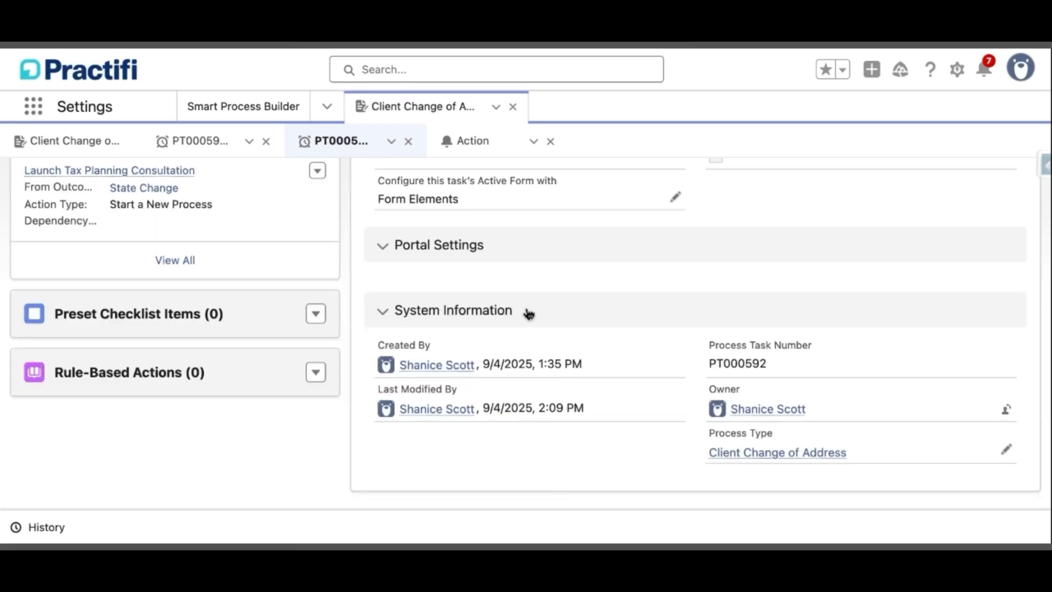
scroll(527, 312, "up", 5)
scroll(529, 313, "up", 5)
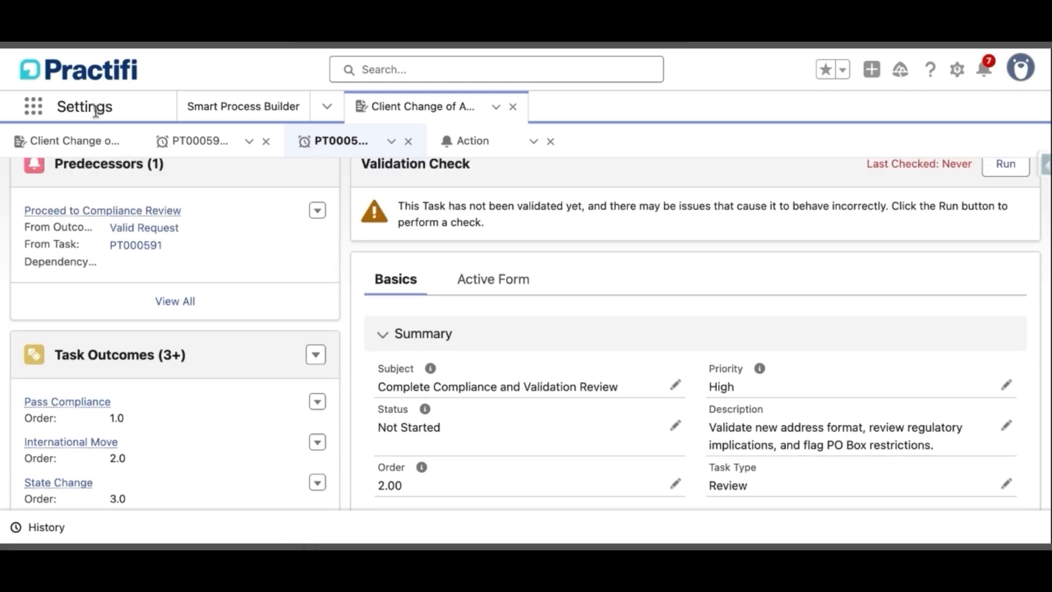
- Return to the Client Change of Address process details, mark the process as Visible and save it
left_click(88, 142)
scroll(87, 142, "down", 2)
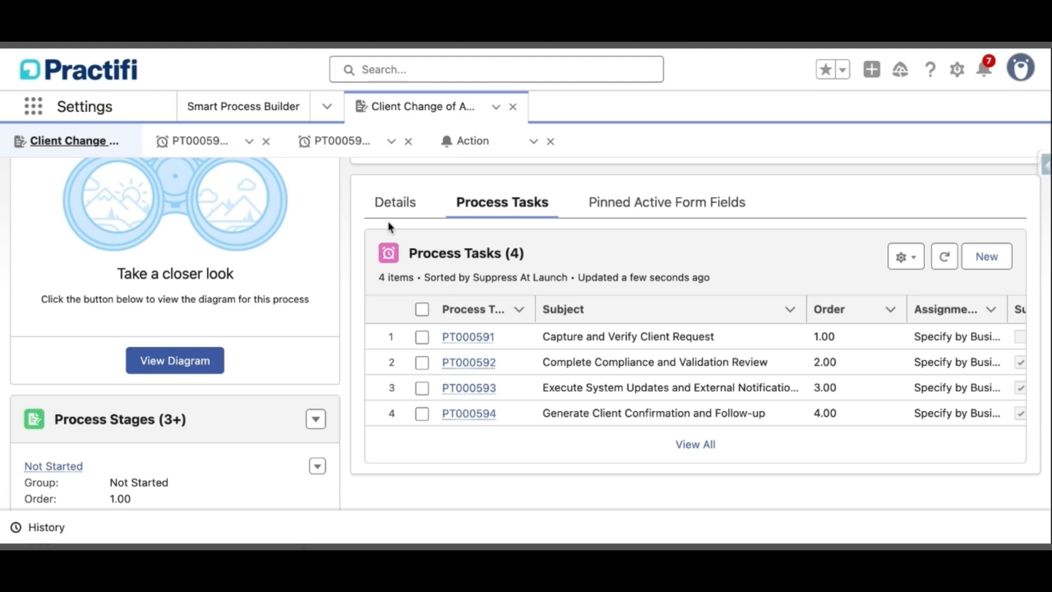
left_click(410, 208)
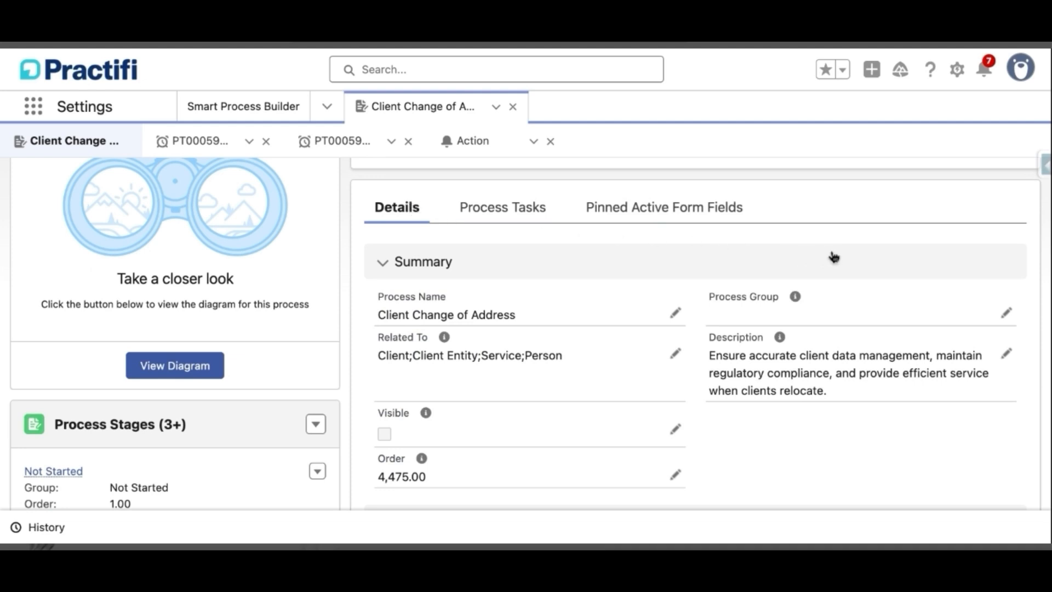
scroll(836, 254, "down", 5)
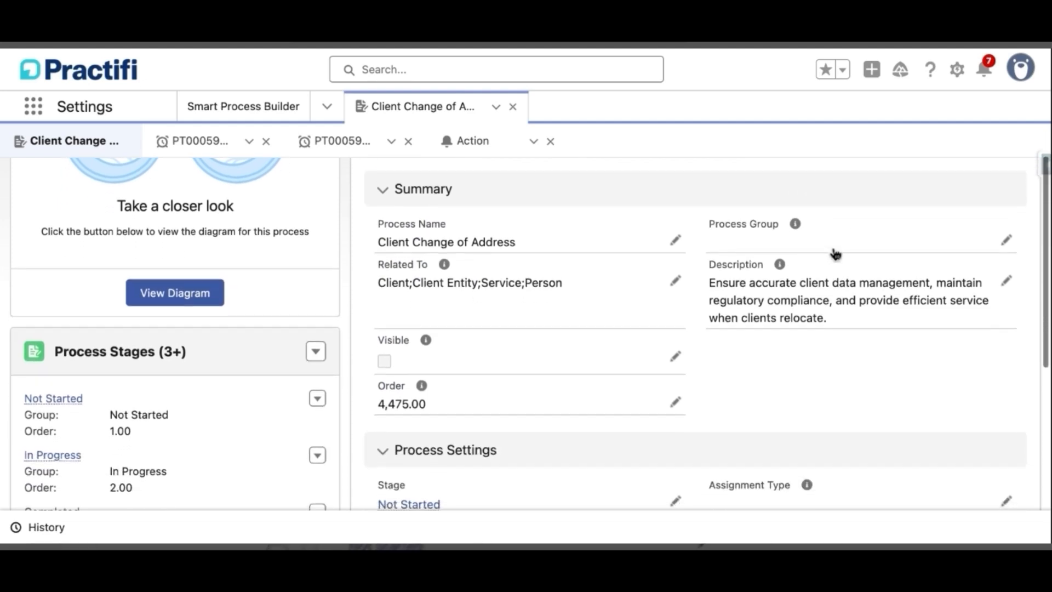
scroll(835, 254, "down", 2)
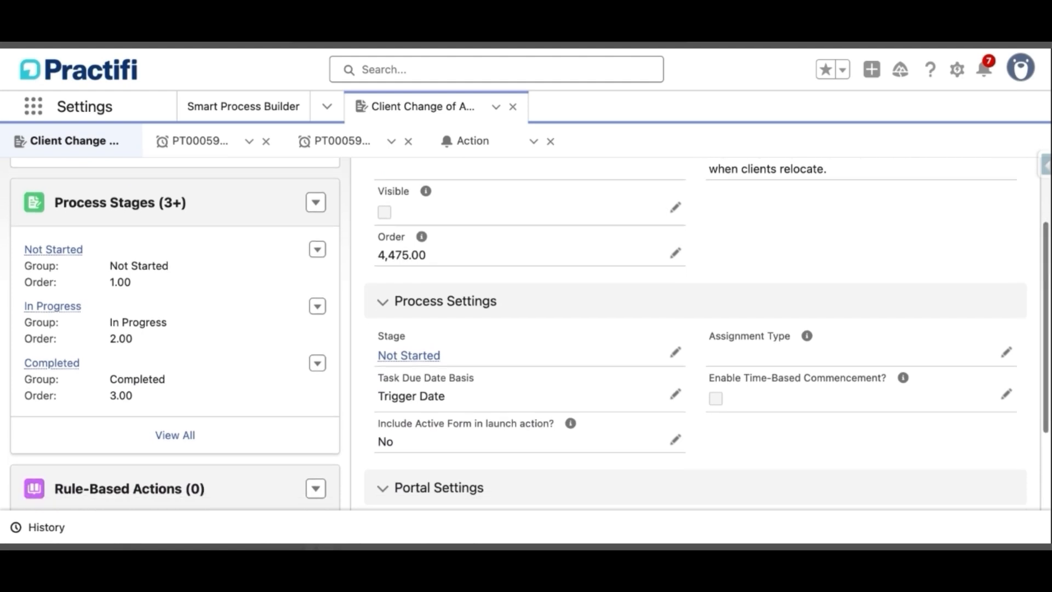
left_click(674, 206)
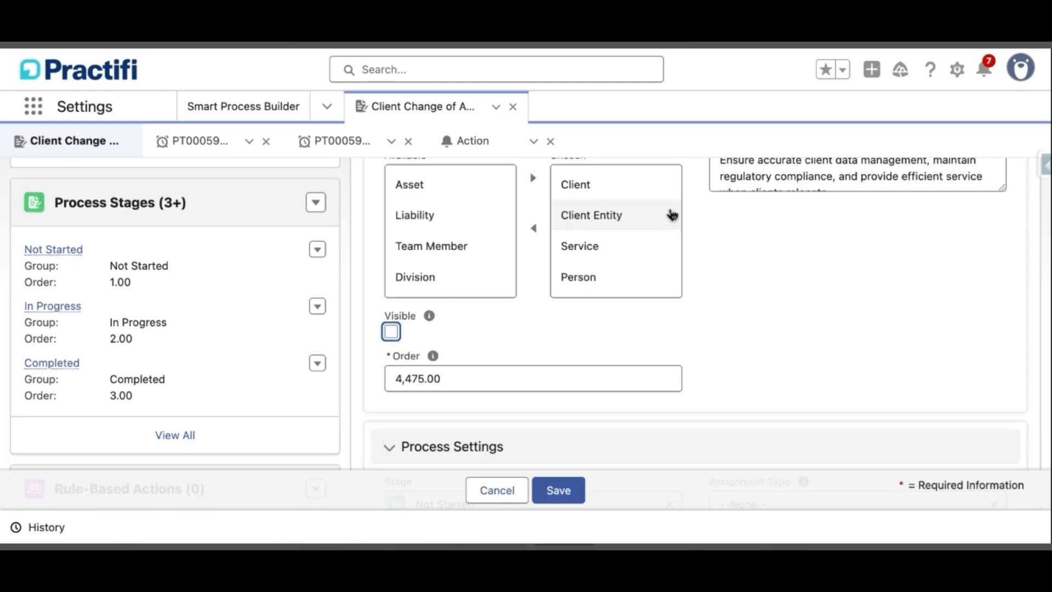
left_click(396, 336)
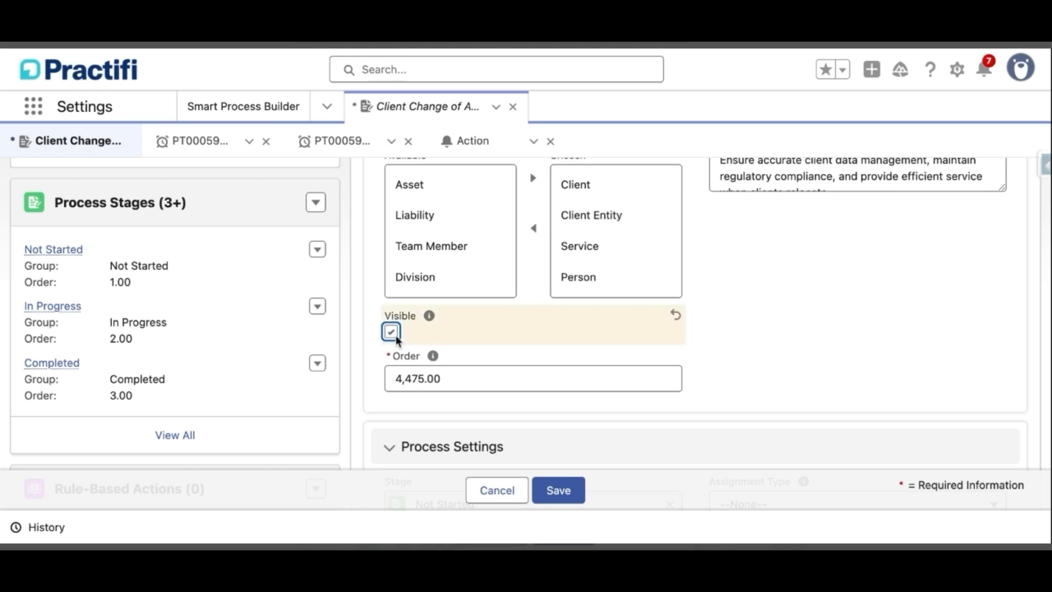
left_click(576, 490)
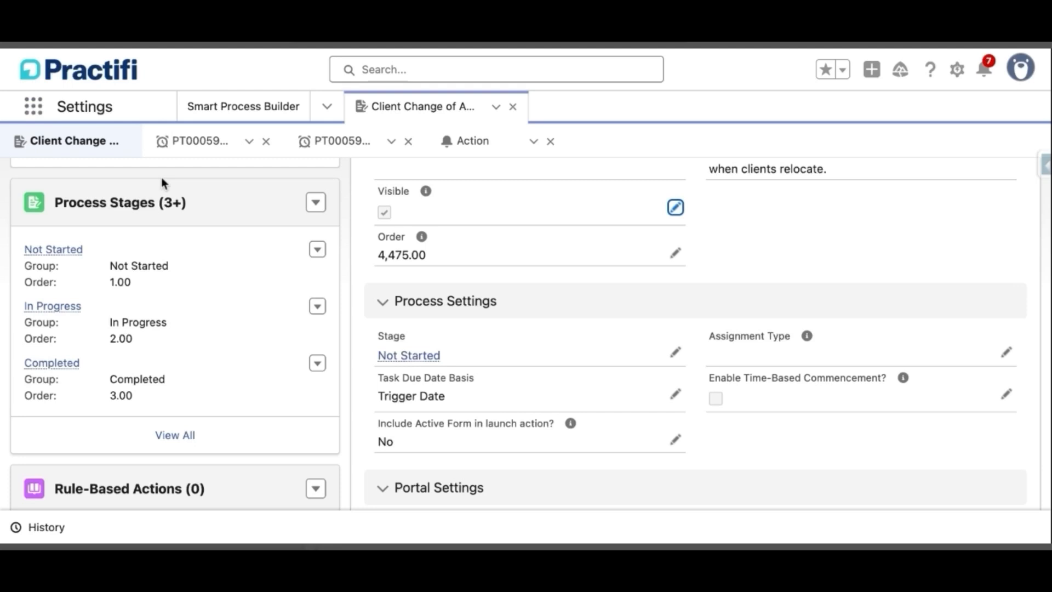
scroll(162, 179, "up", 6)
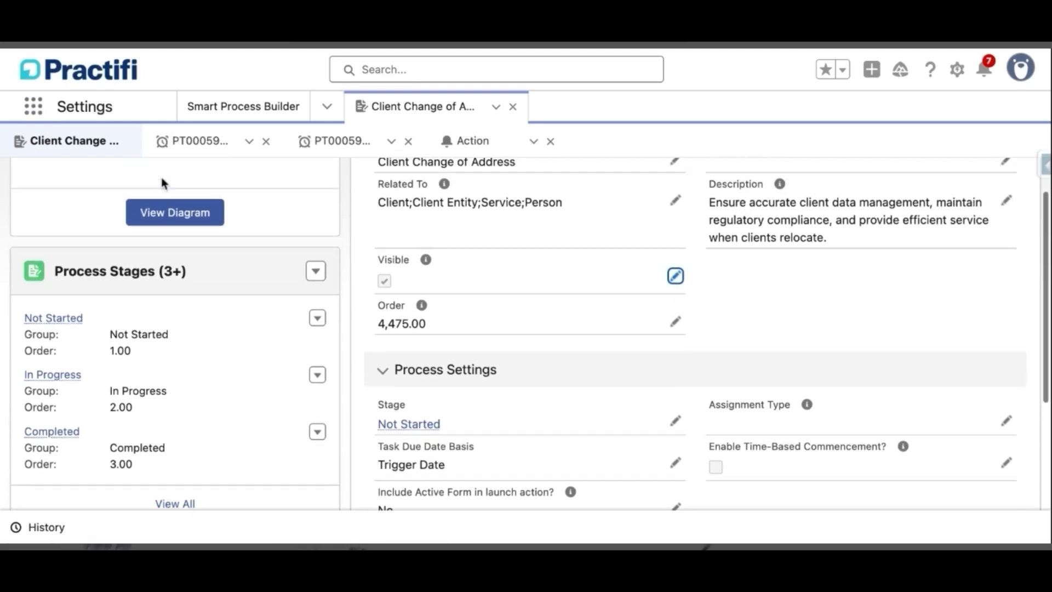
scroll(161, 182, "up", 3)
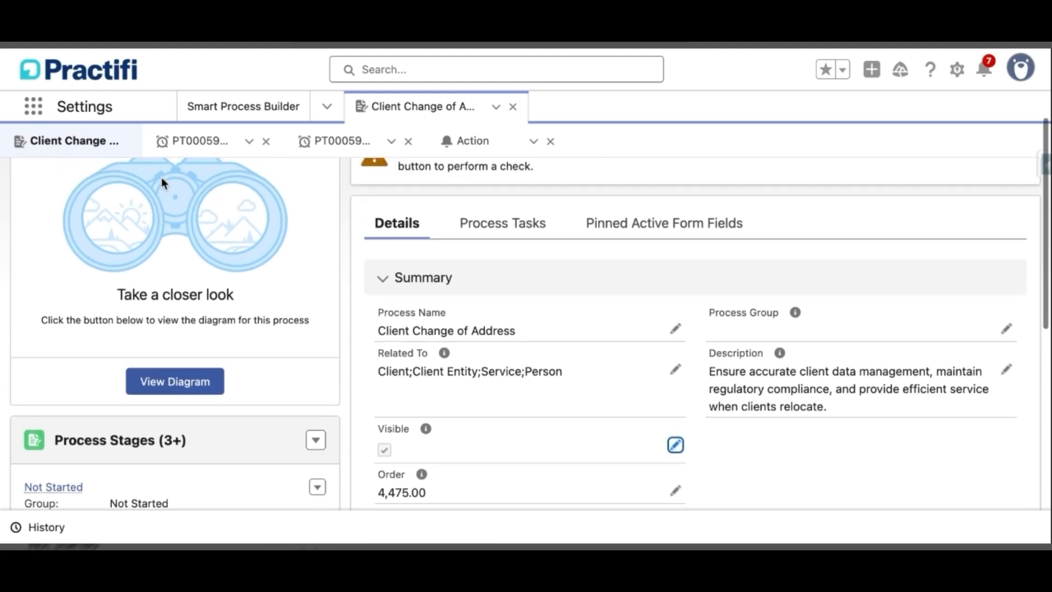
scroll(161, 176, "up", 2)
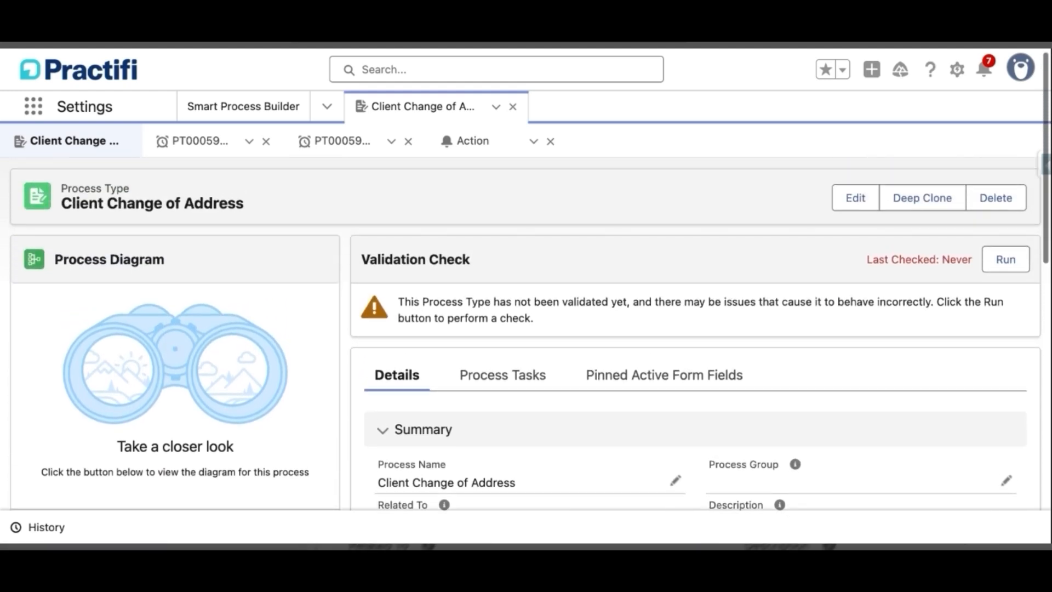